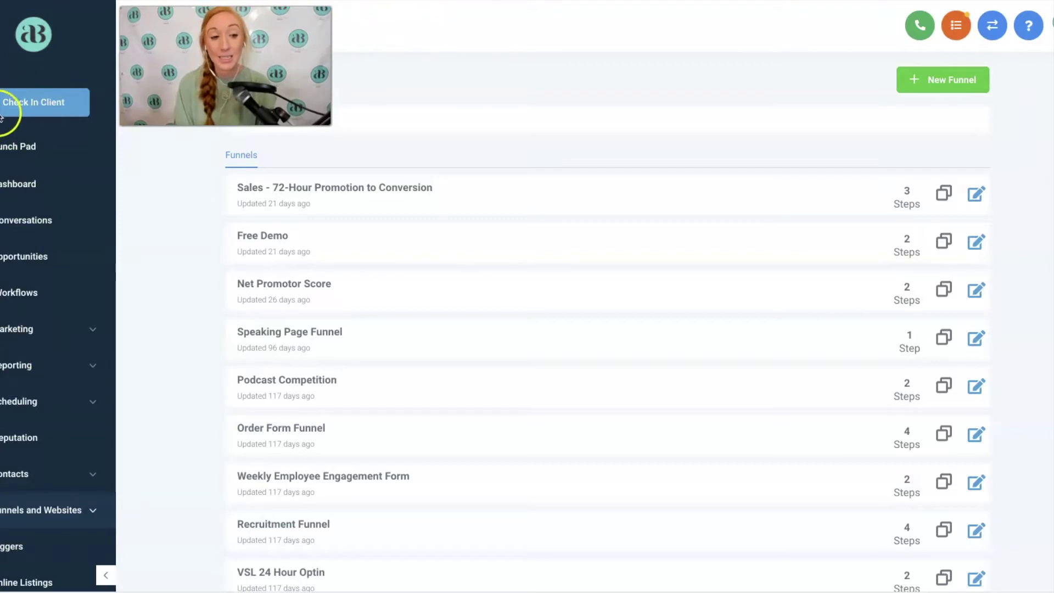
Create a new funnel from scratch named "Real Estate Funnel"
{"action": "scroll", "coordinate": [23, 503], "scroll_direction": "down", "scroll_amount": 2}
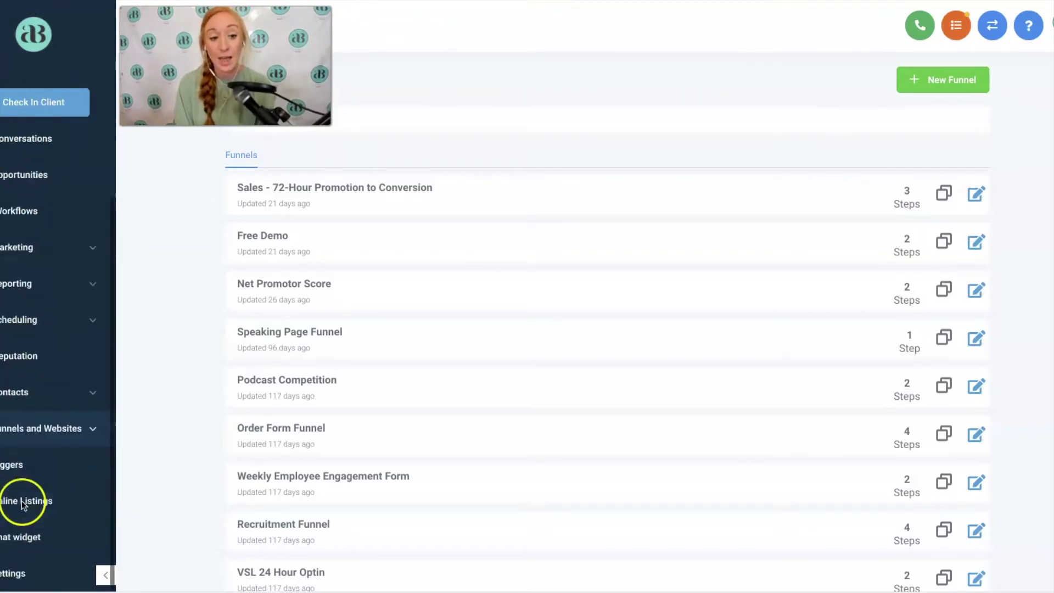
{"action": "left_click", "coordinate": [54, 433]}
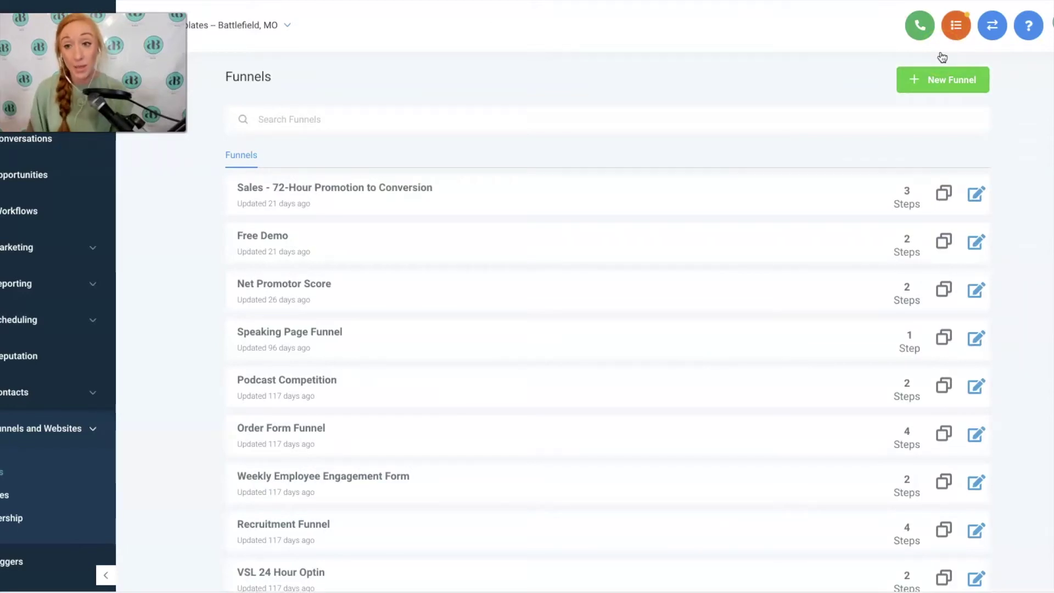
{"action": "left_click", "coordinate": [940, 81]}
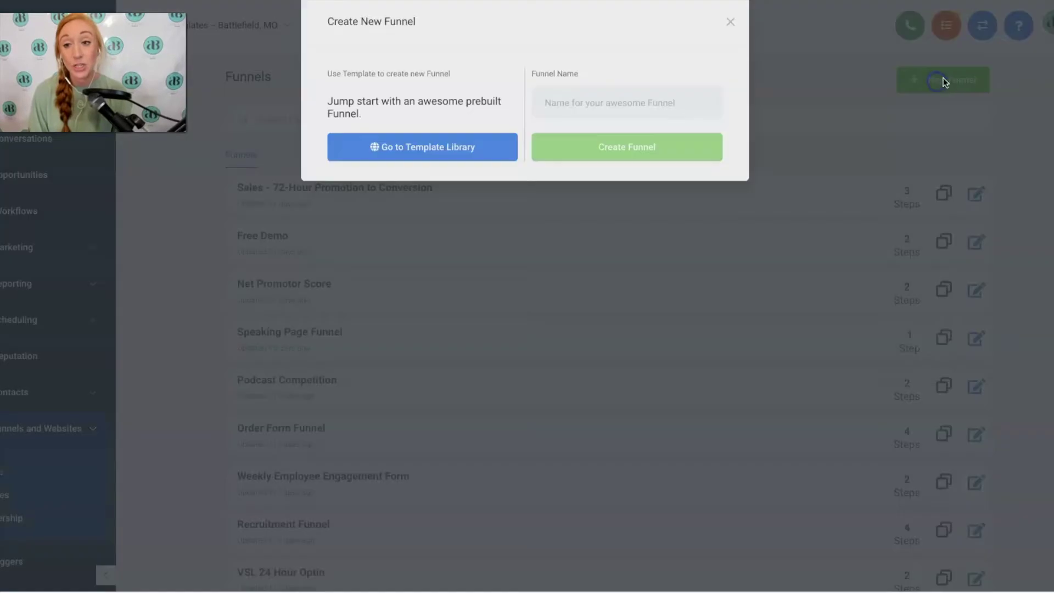
{"action": "left_click", "coordinate": [653, 121]}
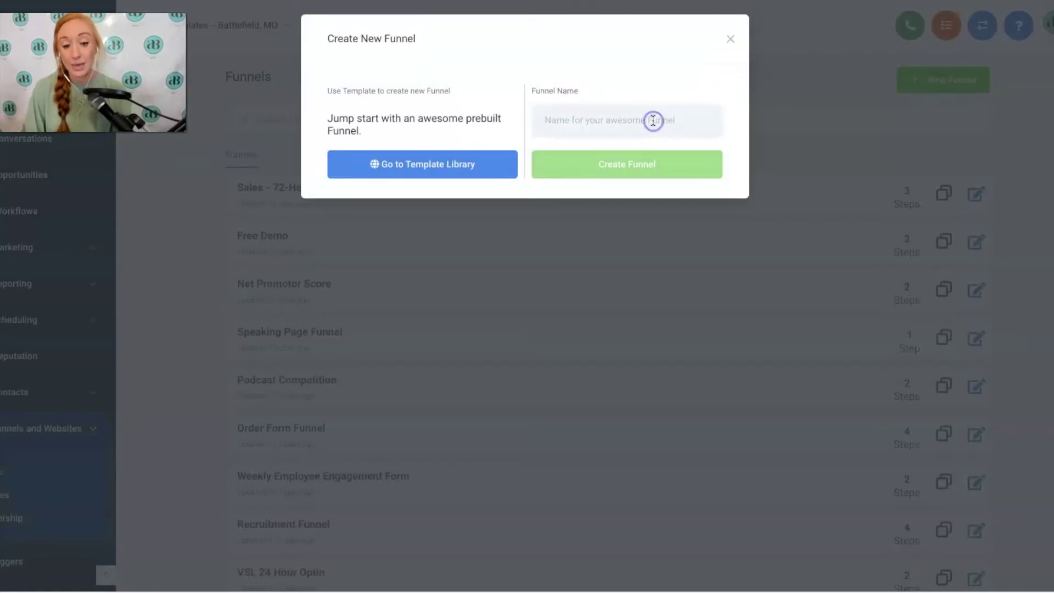
{"action": "type", "text": "Real Estate Funnel"}
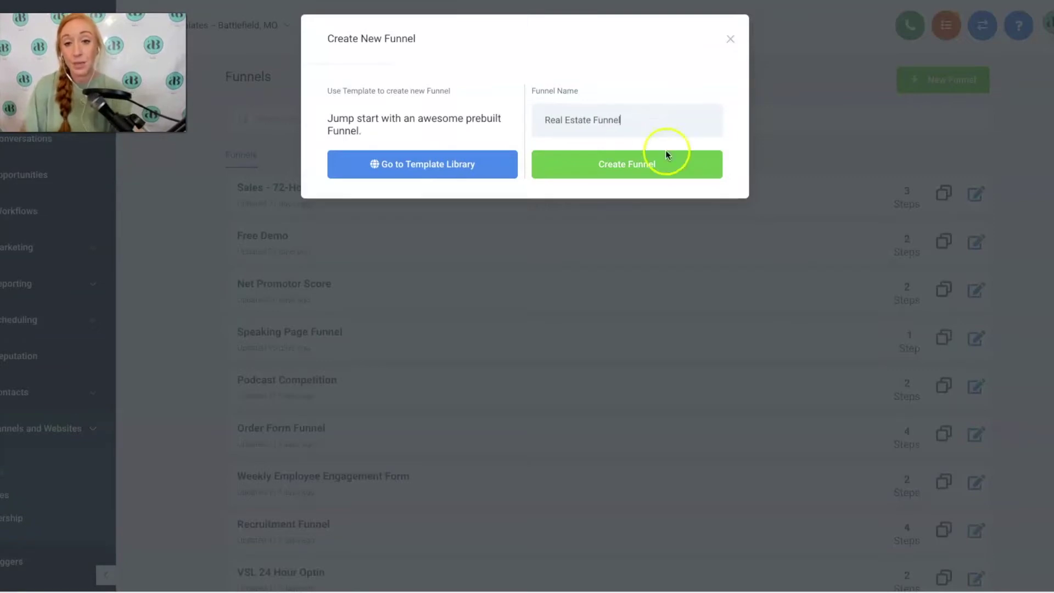
{"action": "left_click", "coordinate": [667, 153]}
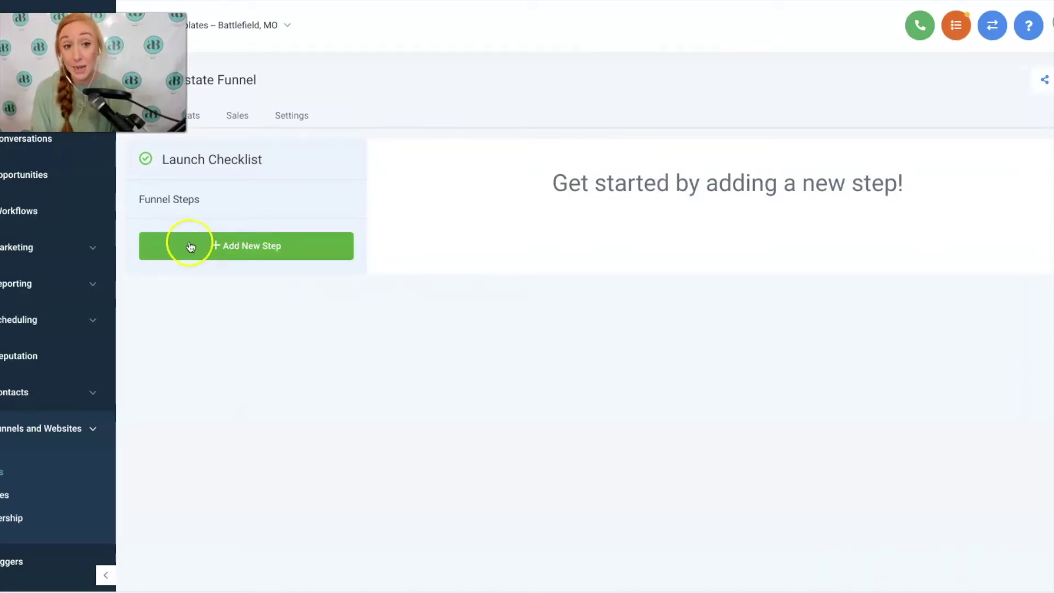
Start a new funnel step with the page name "Opt In" and the path /opt-in
{"action": "left_click", "coordinate": [233, 248]}
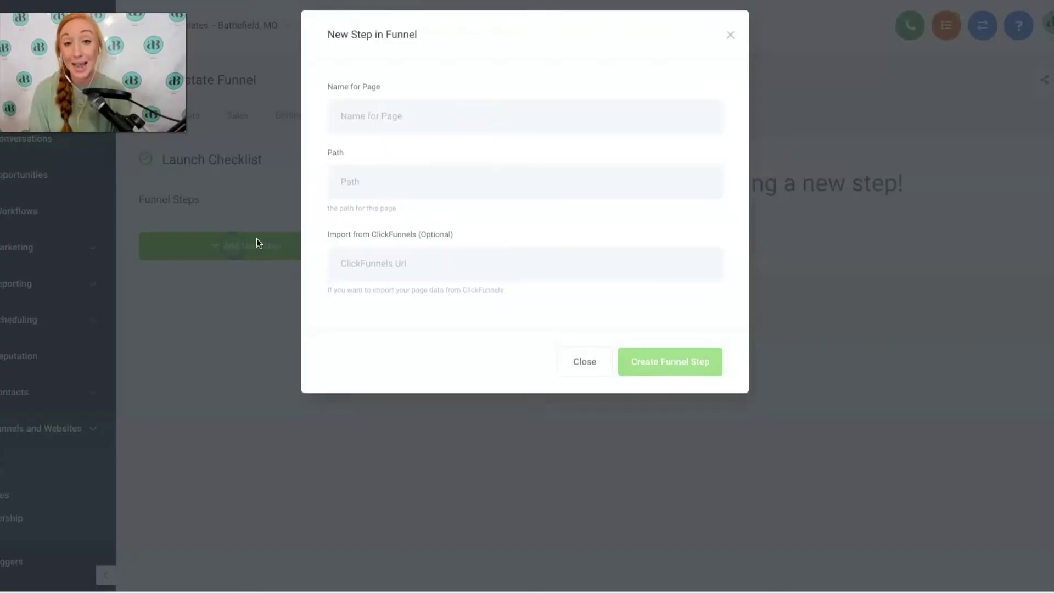
{"action": "left_click", "coordinate": [463, 128]}
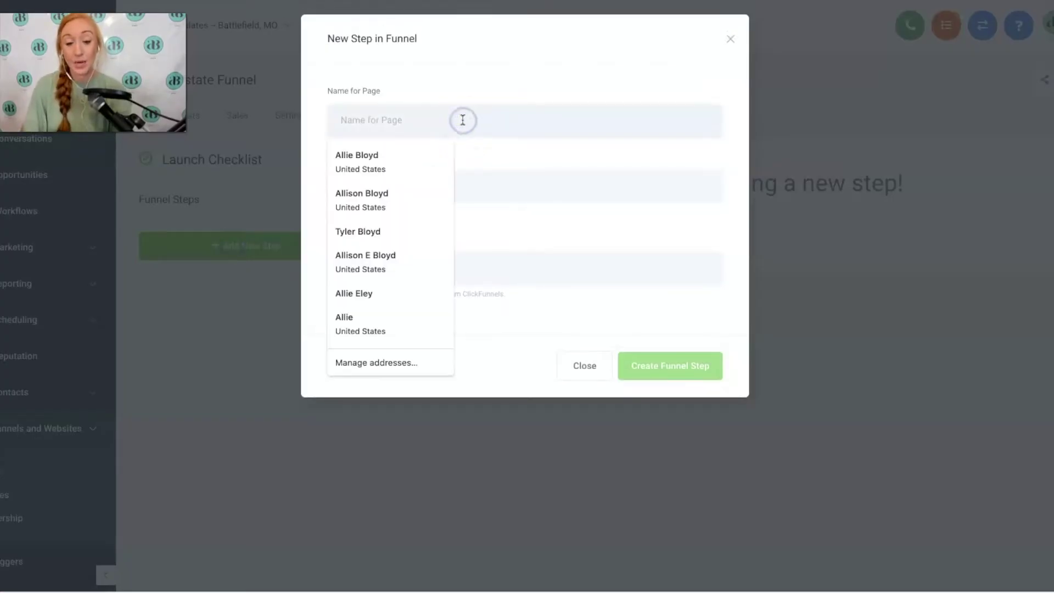
{"action": "type", "text": "Opt In"}
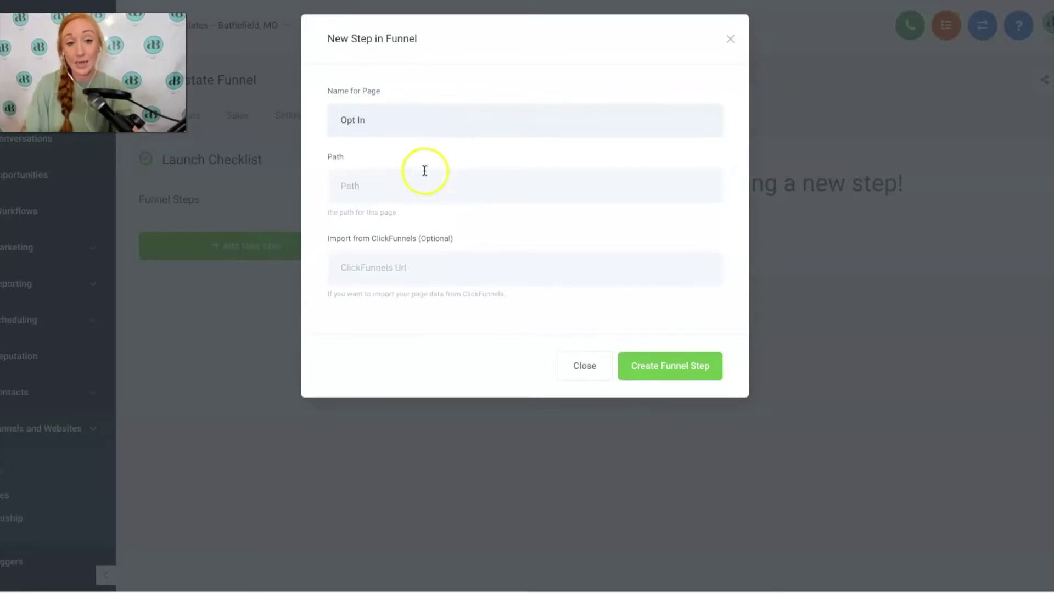
{"action": "left_click", "coordinate": [422, 181]}
{"action": "type", "text": "/opt-in"}
Switch to ClickFunnels and copy the page URL of the Optin 9575373 funnel step
{"action": "left_click", "coordinate": [412, 269]}
{"action": "left_click", "coordinate": [555, 257]}
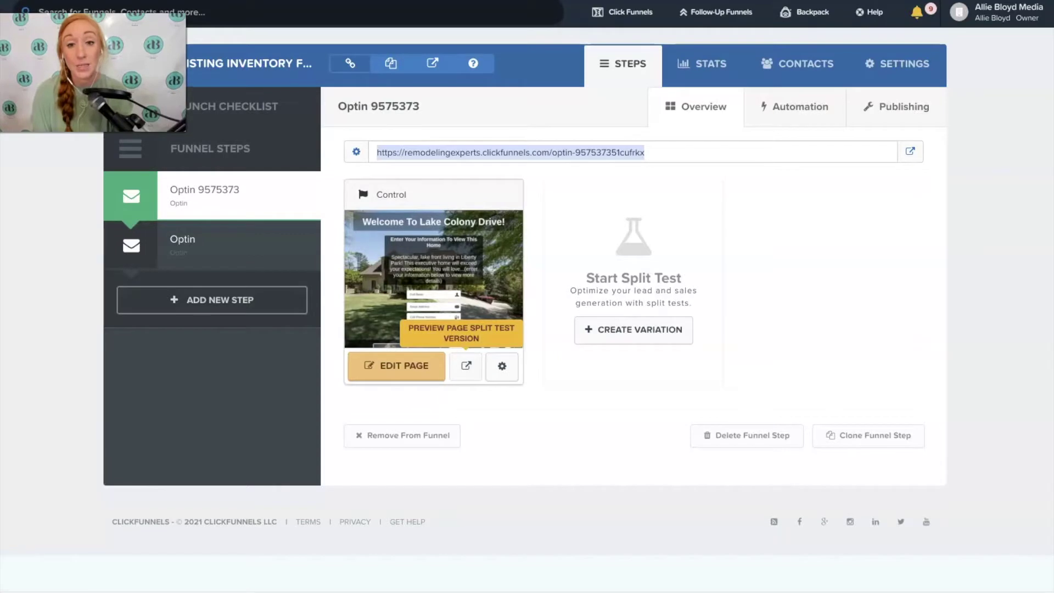
{"action": "left_click", "coordinate": [546, 111]}
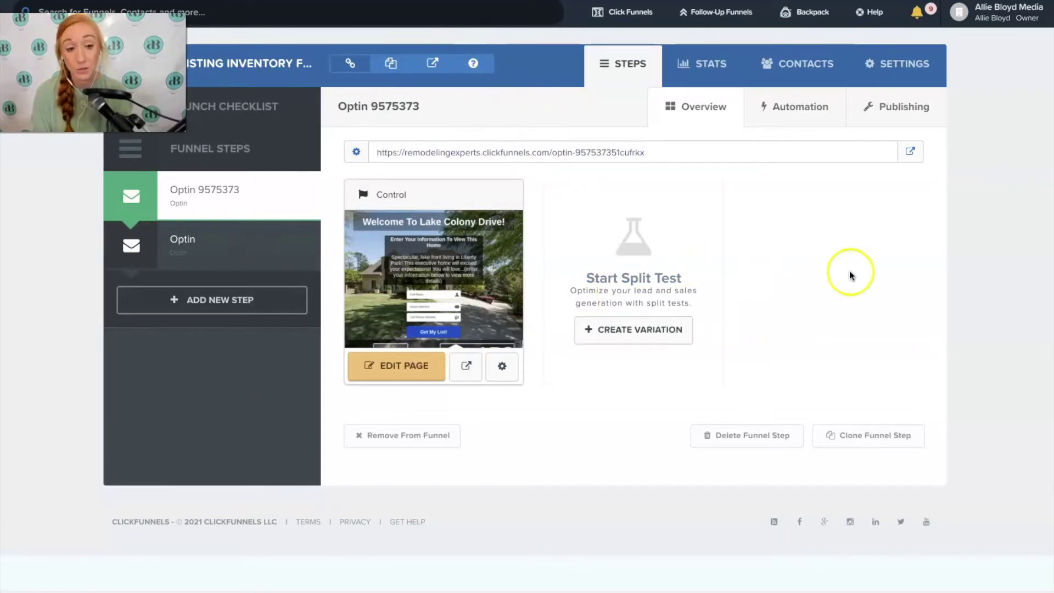
{"action": "mouse_move", "coordinate": [252, 205]}
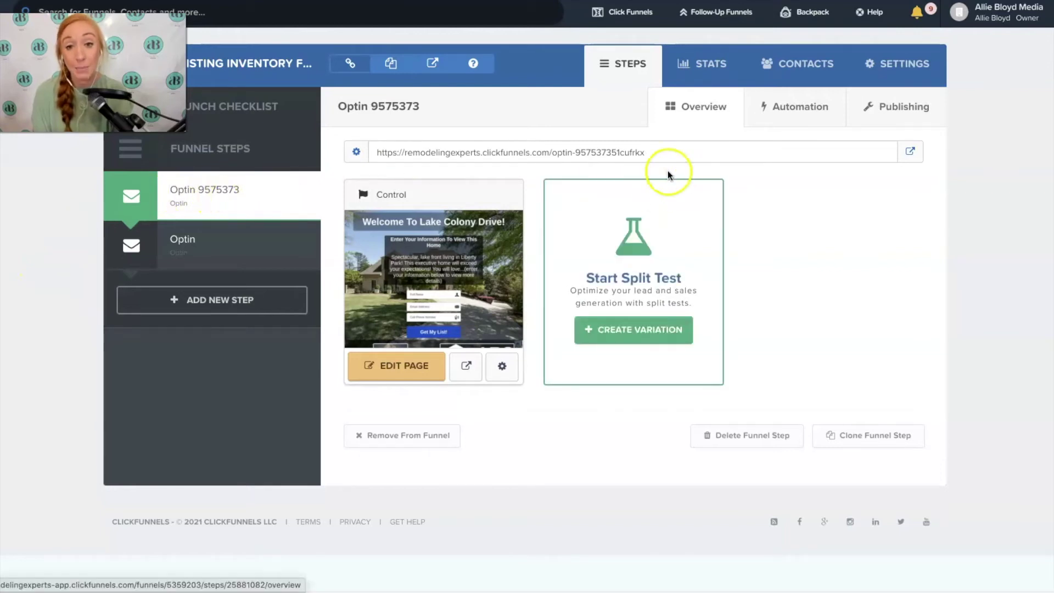
{"action": "left_click", "coordinate": [647, 155]}
{"action": "left_click_drag", "start_coordinate": [647, 155], "coordinate": [348, 151]}
{"action": "key", "text": "ctrl+c"}
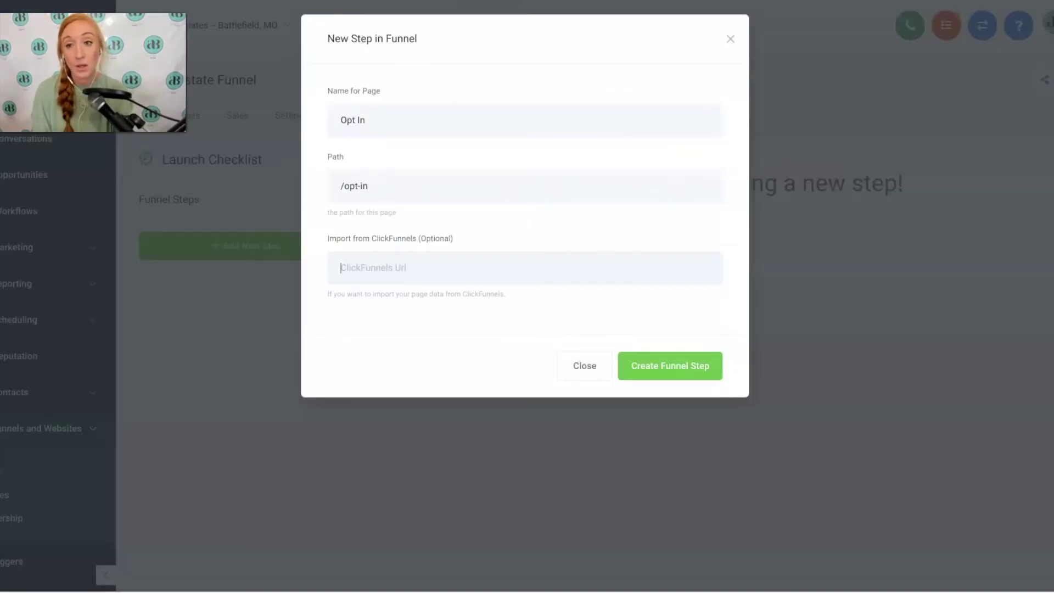
{"action": "left_click", "coordinate": [551, 185]}
{"action": "left_click", "coordinate": [436, 262]}
{"action": "key", "text": "ctrl+v"}
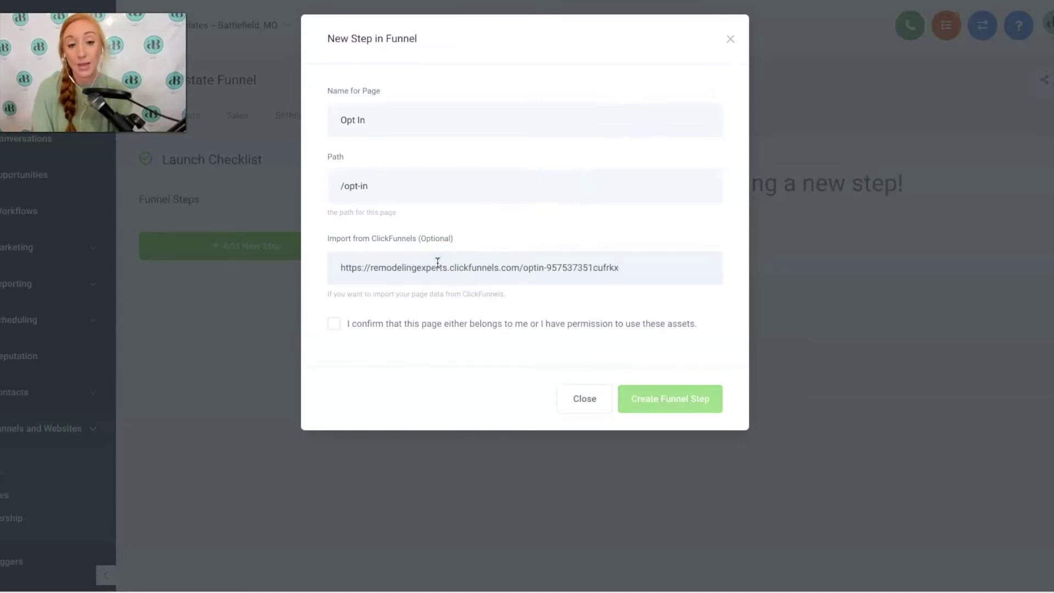
{"action": "left_click", "coordinate": [334, 324]}
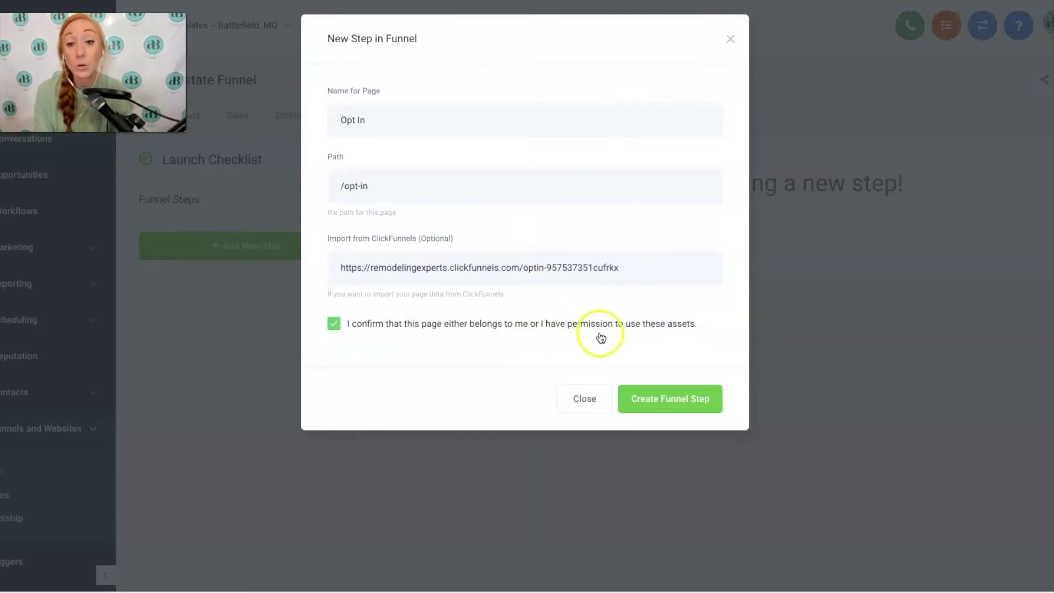
{"action": "left_click", "coordinate": [667, 399]}
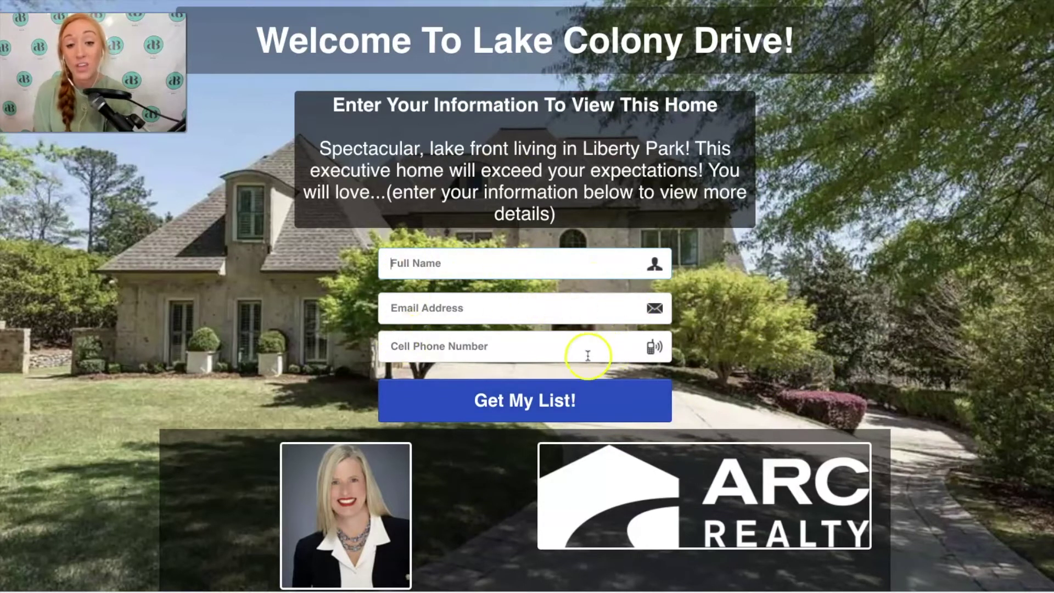
Insert a form element in the empty column above the "Get My List!" button on the imported page
{"action": "scroll", "coordinate": [776, 415], "scroll_direction": "down", "scroll_amount": 2}
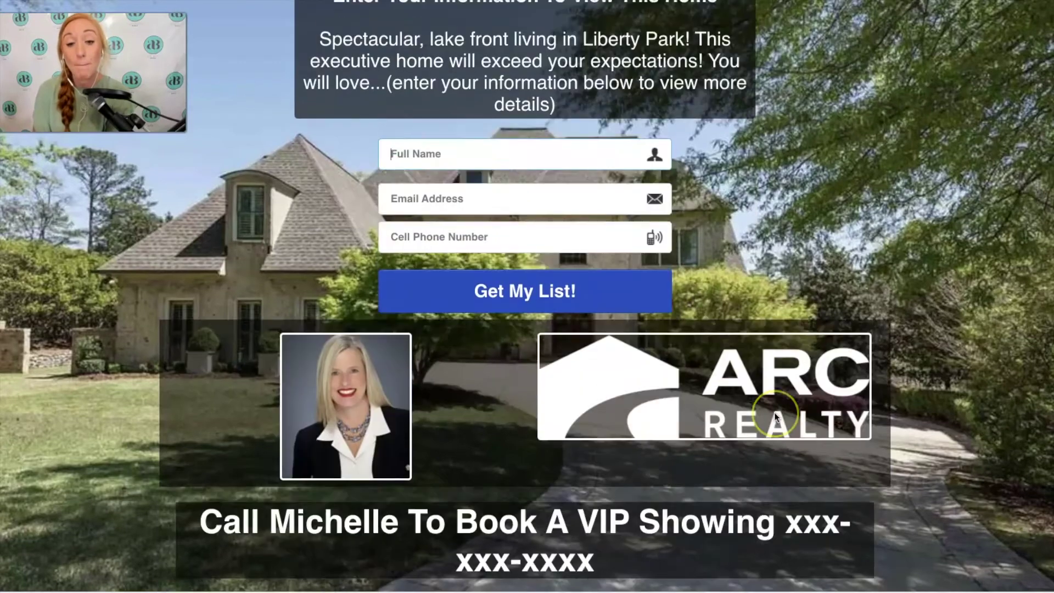
{"action": "scroll", "coordinate": [912, 109], "scroll_direction": "up", "scroll_amount": 3}
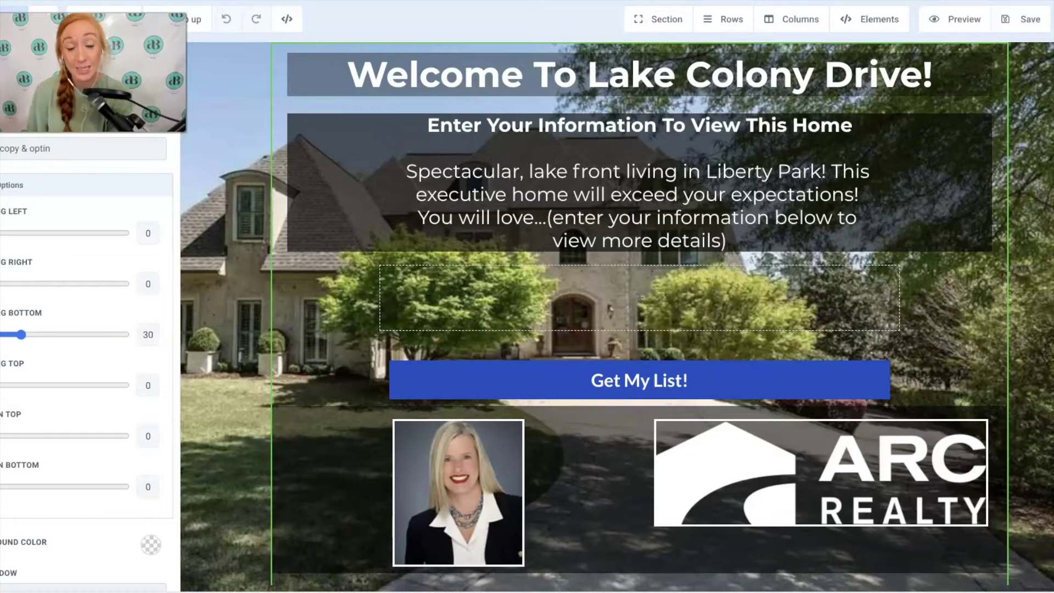
{"action": "mouse_move", "coordinate": [877, 283]}
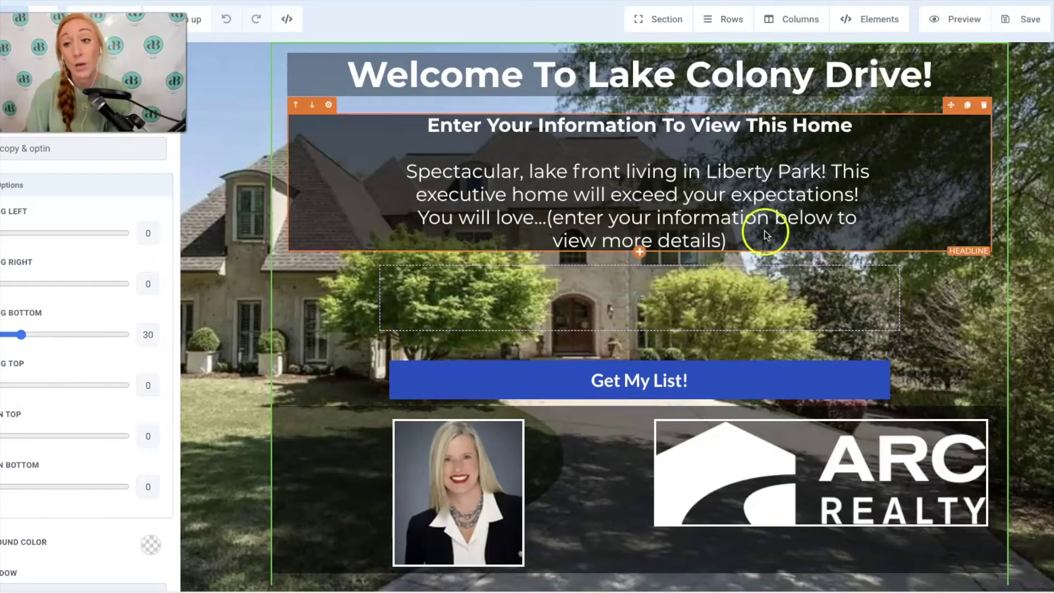
{"action": "left_click", "coordinate": [1001, 52]}
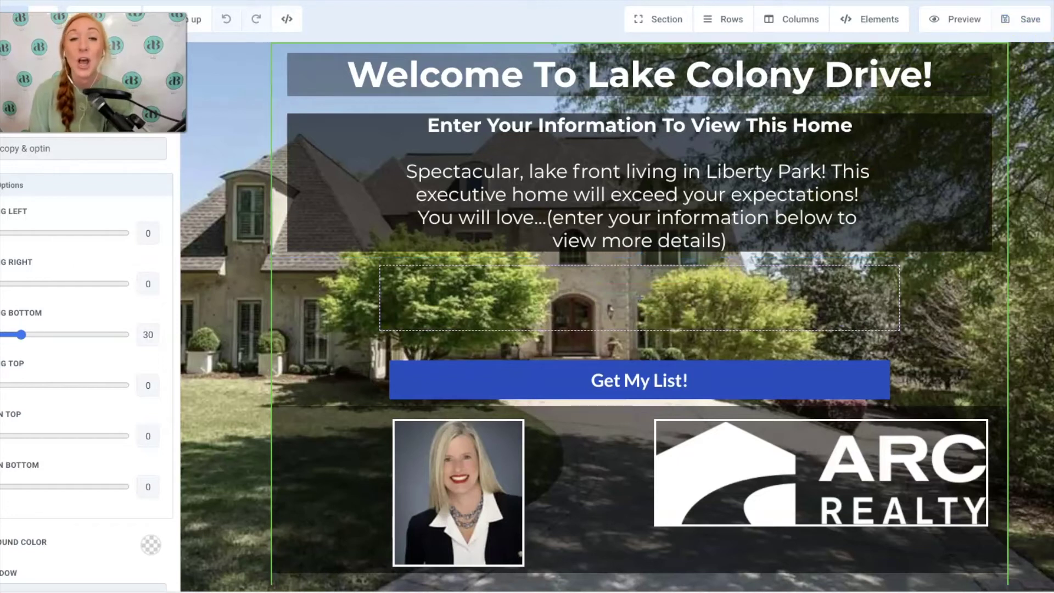
{"action": "mouse_move", "coordinate": [656, 311]}
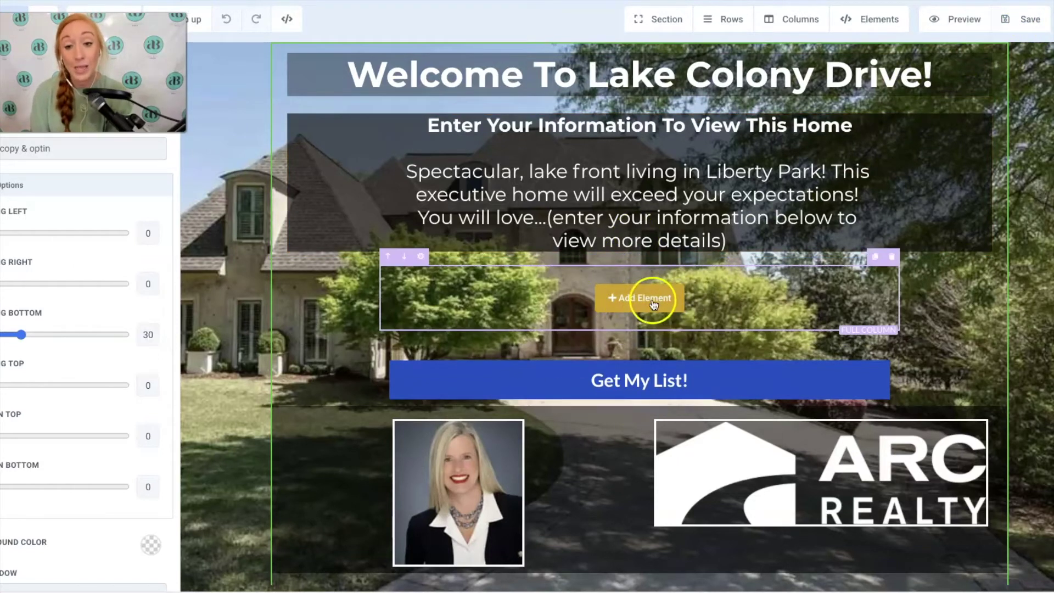
{"action": "left_click", "coordinate": [653, 304]}
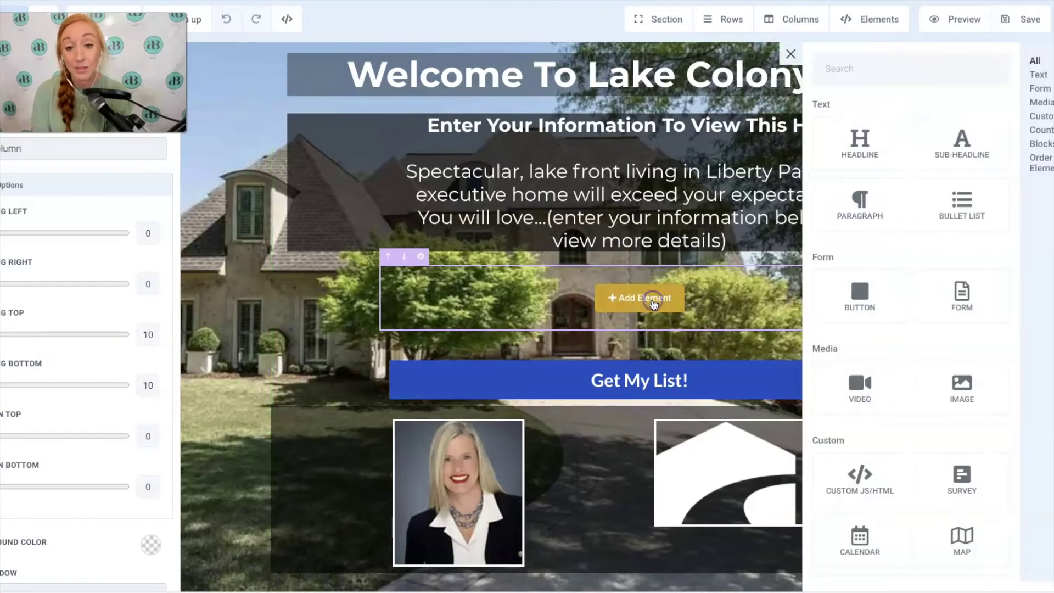
{"action": "left_click", "coordinate": [962, 306]}
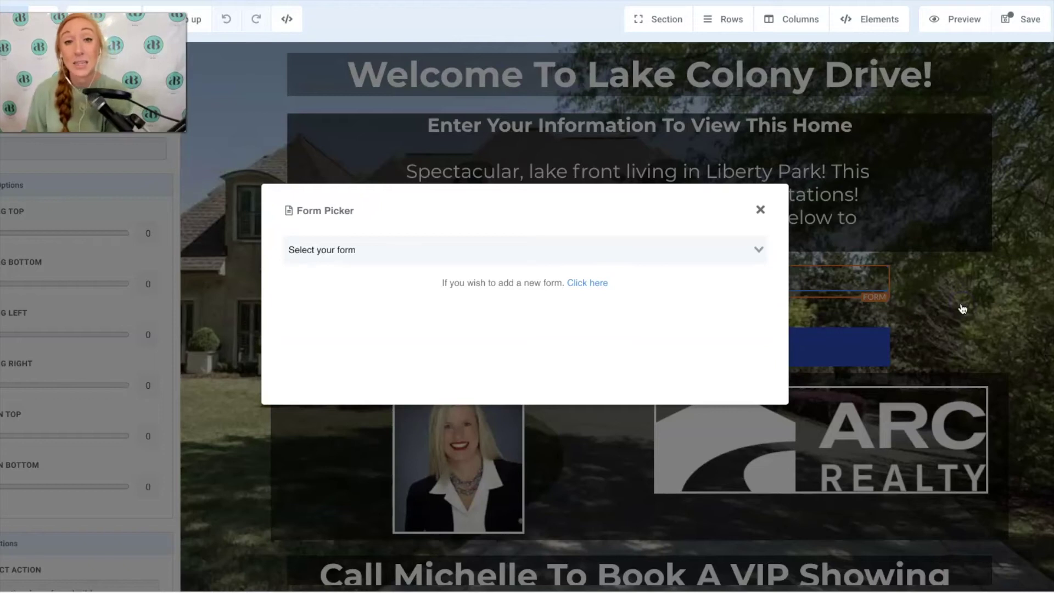
Choose the existing Lead Magnet Form as the form for the new element
{"action": "left_click", "coordinate": [471, 254]}
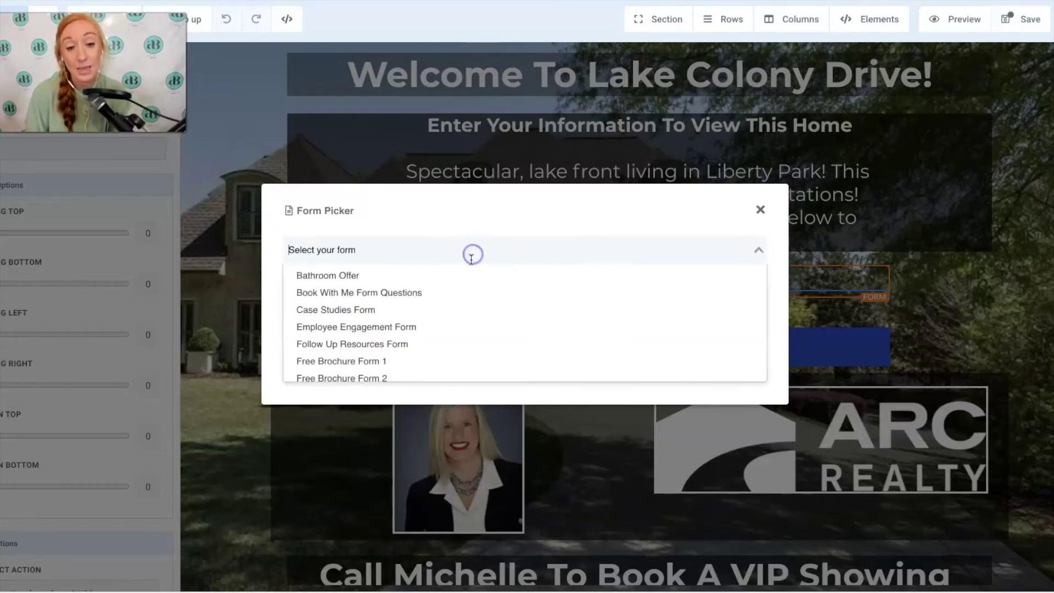
{"action": "scroll", "coordinate": [440, 357], "scroll_direction": "down", "scroll_amount": 5}
{"action": "scroll", "coordinate": [437, 330], "scroll_direction": "up", "scroll_amount": 2}
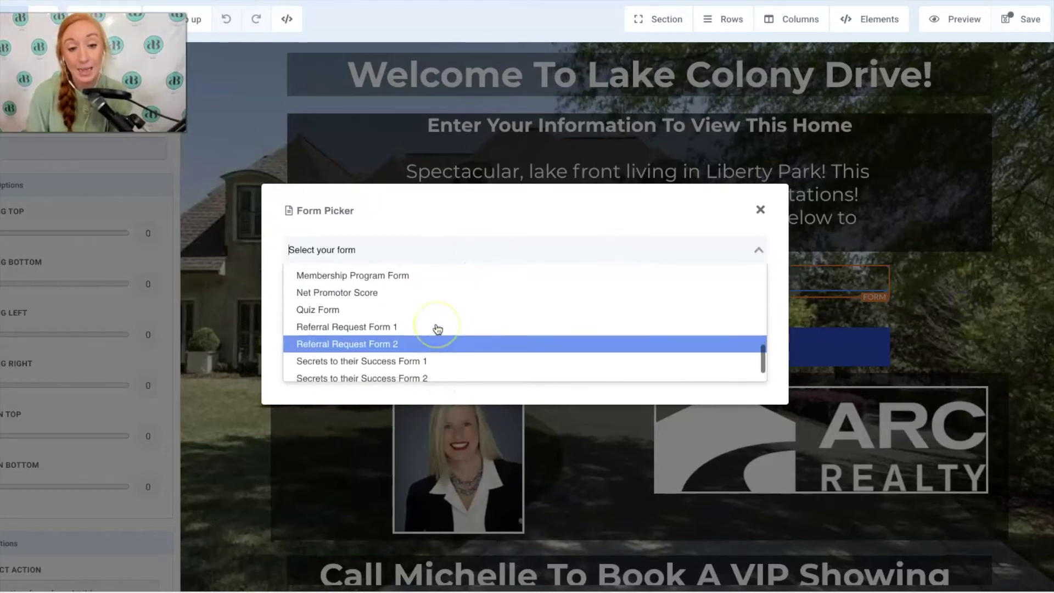
{"action": "scroll", "coordinate": [437, 330], "scroll_direction": "up", "scroll_amount": 1}
{"action": "scroll", "coordinate": [437, 329], "scroll_direction": "up", "scroll_amount": 1}
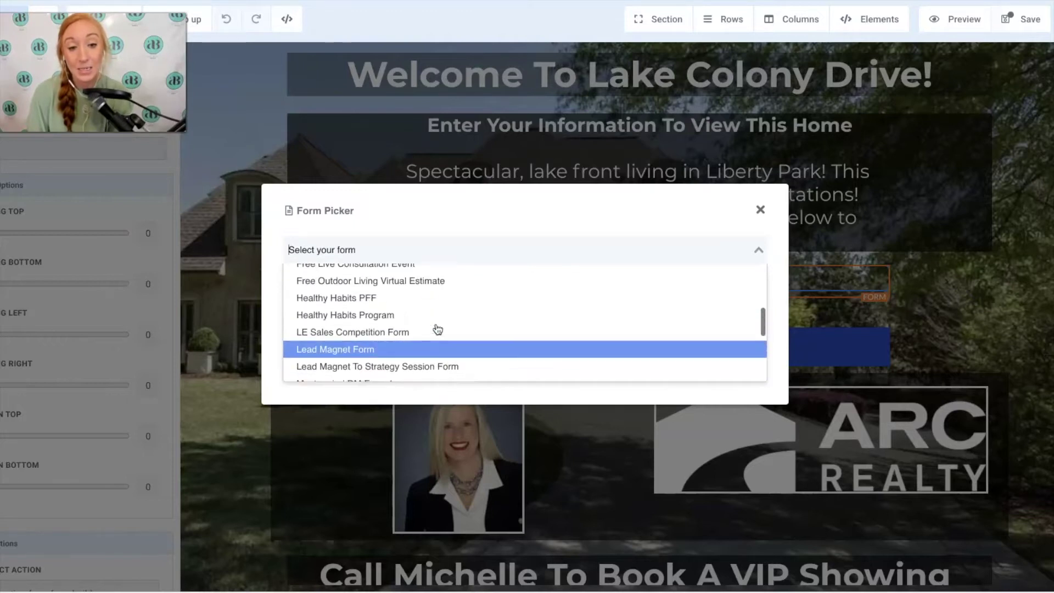
{"action": "left_click", "coordinate": [345, 352]}
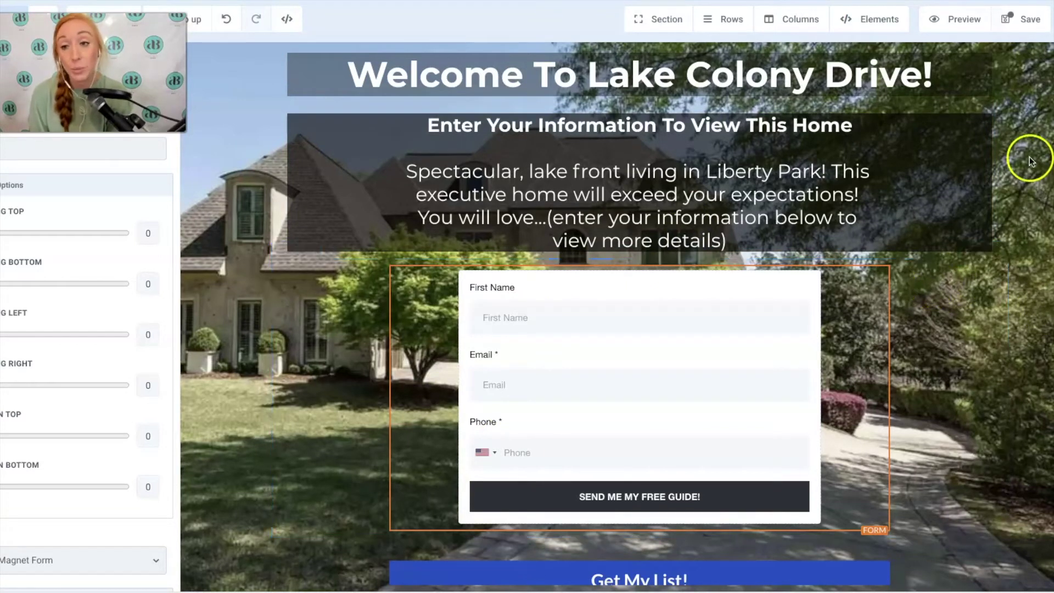
Save the page and inspect its header tracking code editor without adding any code
{"action": "left_click", "coordinate": [1031, 19]}
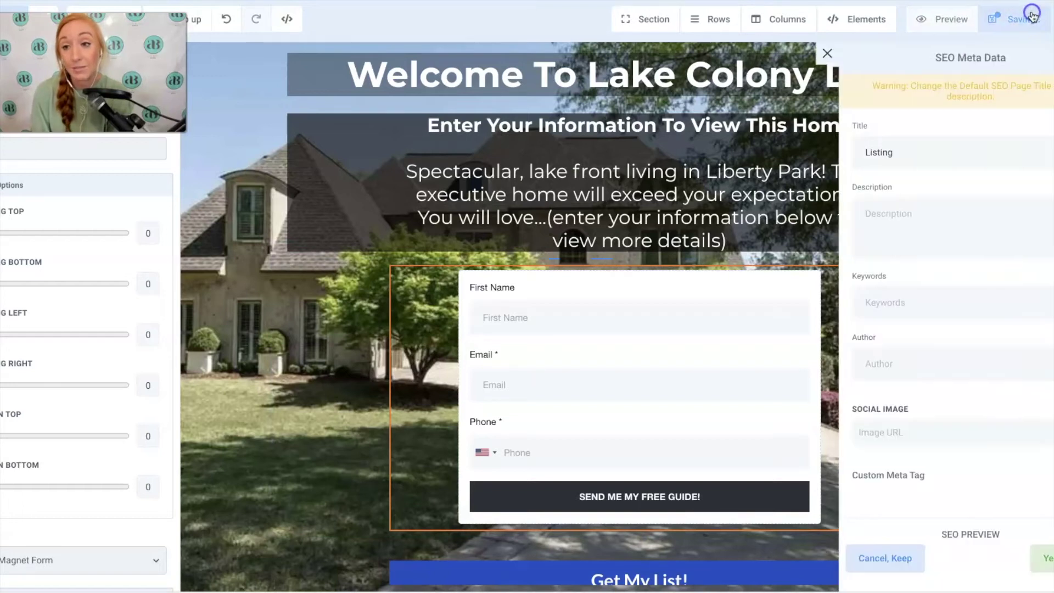
{"action": "left_click", "coordinate": [925, 151]}
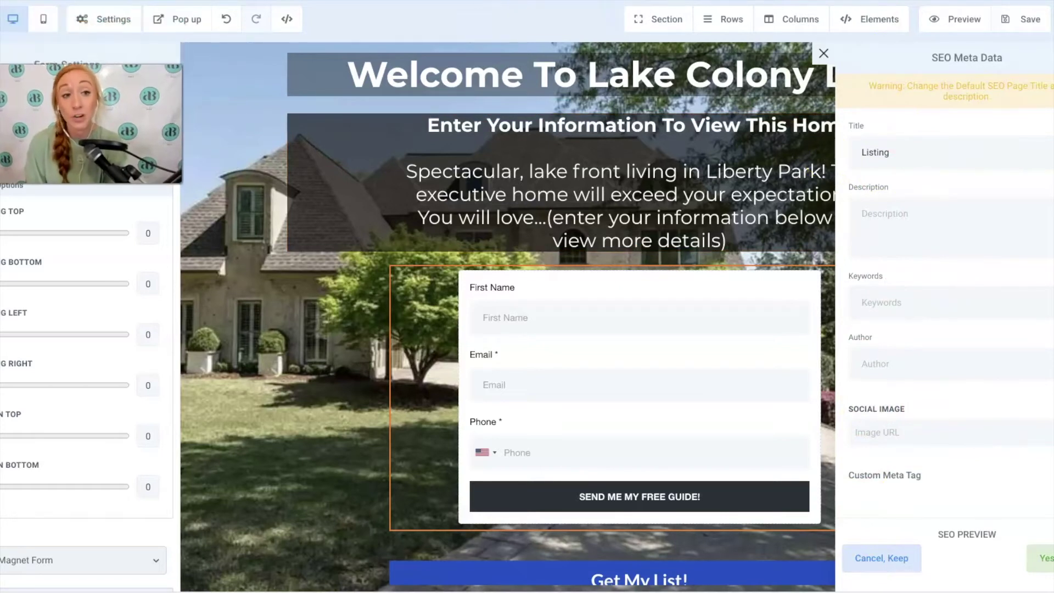
{"action": "left_click", "coordinate": [110, 20]}
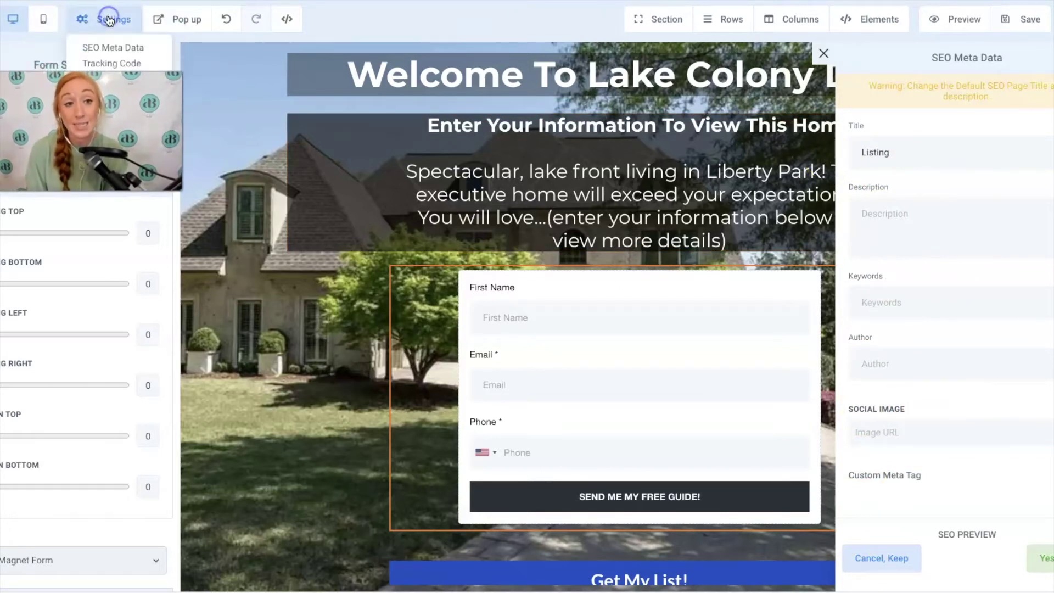
{"action": "left_click", "coordinate": [113, 63]}
{"action": "left_click", "coordinate": [348, 168]}
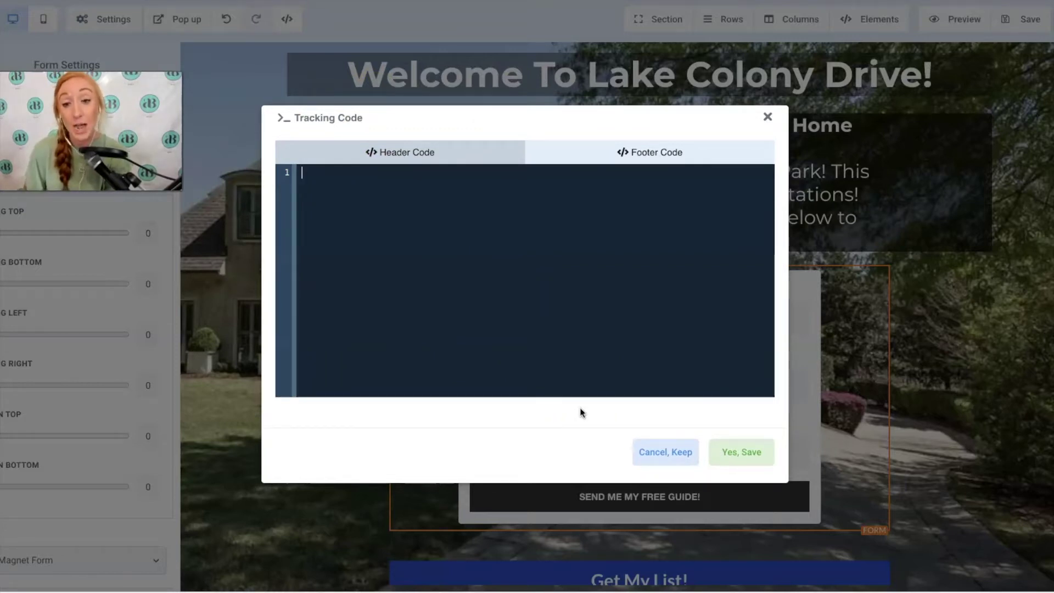
{"action": "left_click", "coordinate": [769, 119]}
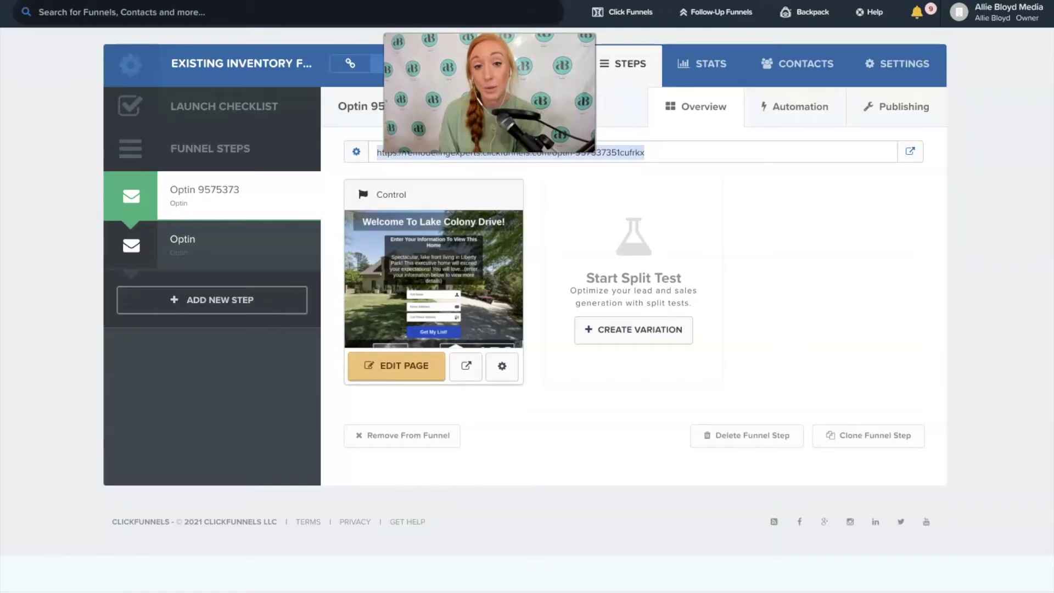
Switch to ClickFunnels, open the second funnel step, Optin, and select its page URL
{"action": "left_click", "coordinate": [223, 245]}
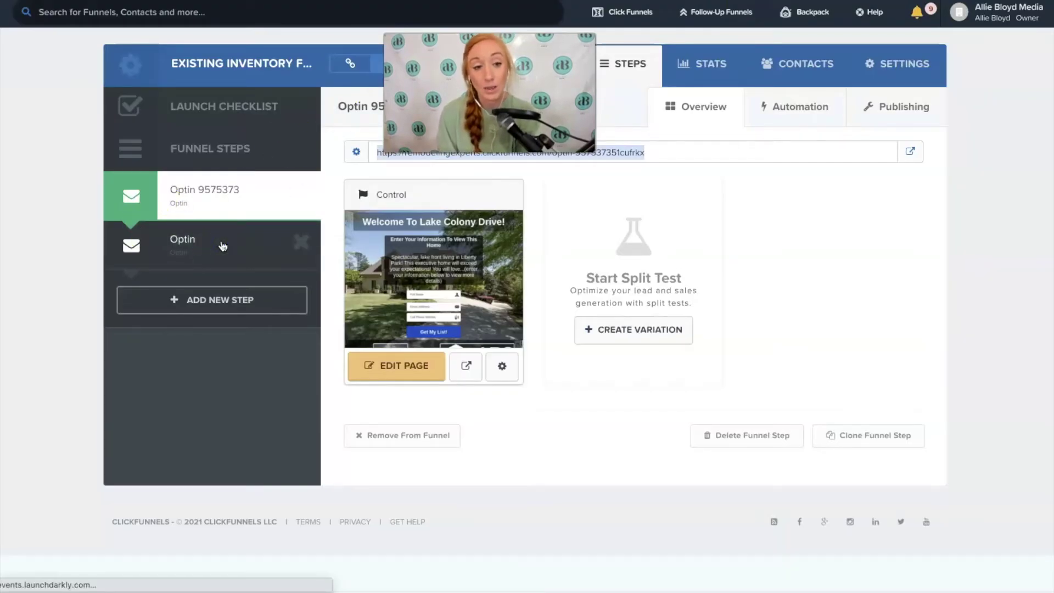
{"action": "left_click", "coordinate": [225, 243]}
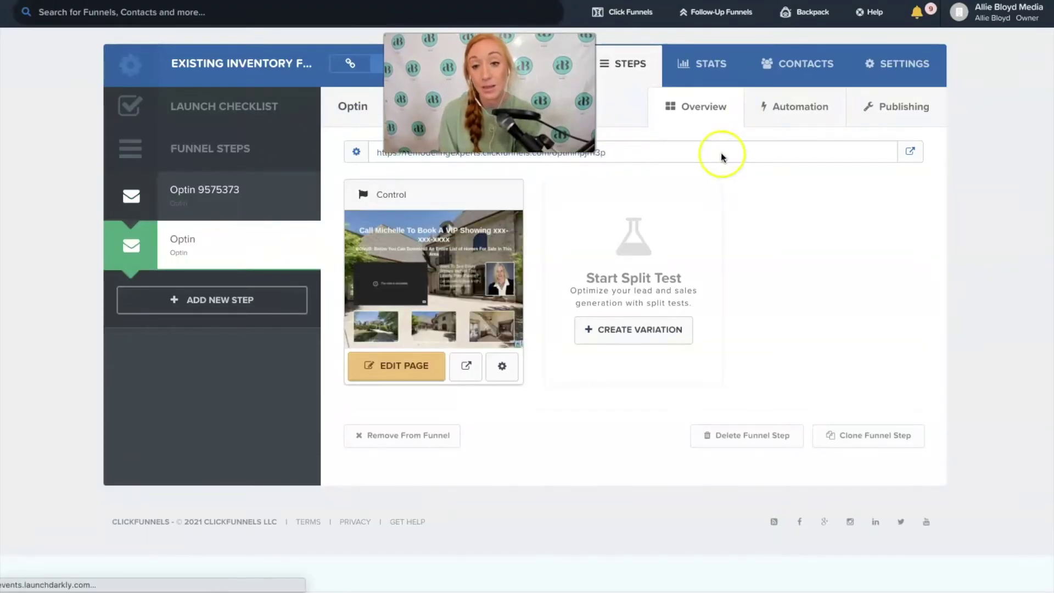
{"action": "left_click", "coordinate": [722, 154]}
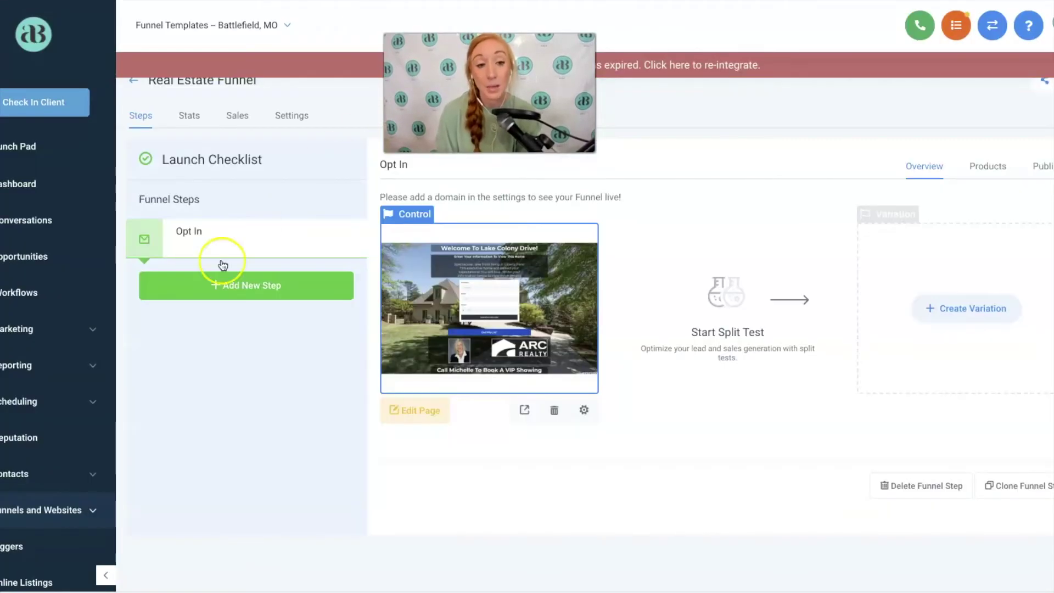
{"action": "left_click", "coordinate": [208, 285]}
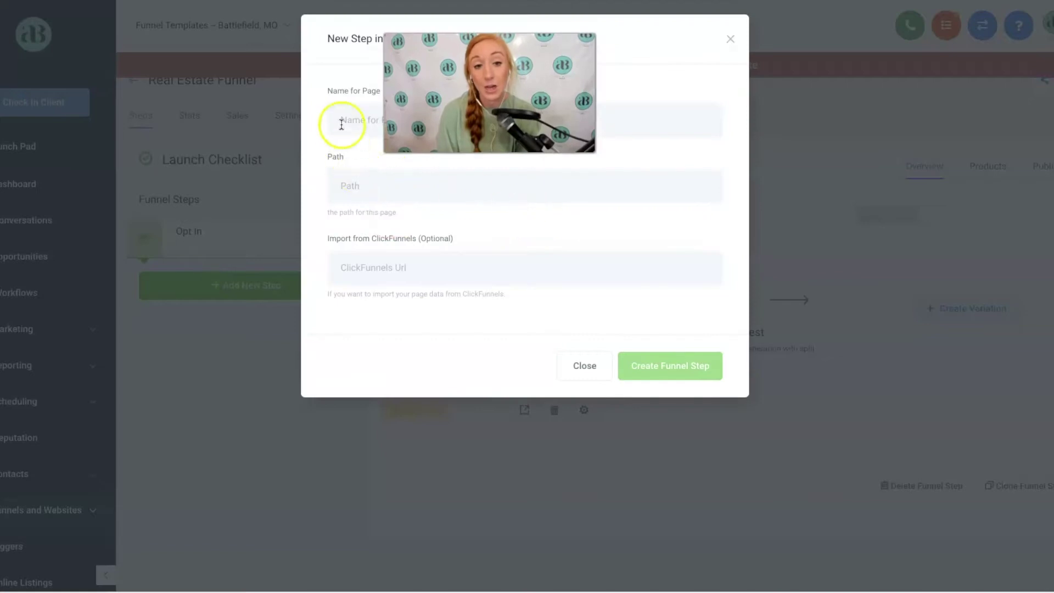
{"action": "left_click", "coordinate": [342, 125]}
{"action": "type", "text": "Next Step"}
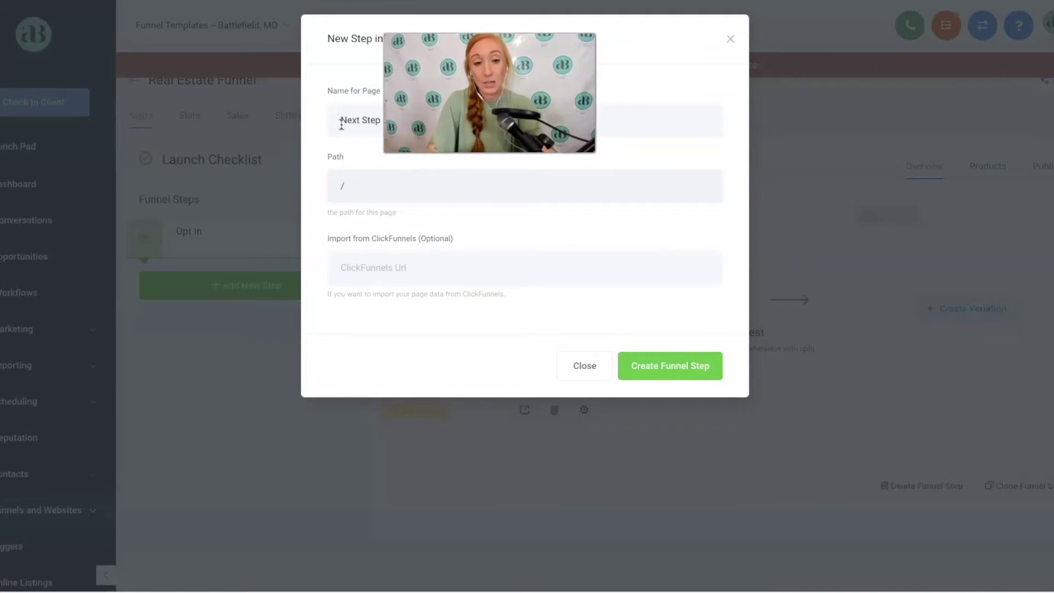
{"action": "left_click", "coordinate": [365, 259]}
{"action": "type", "text": "https://remodelingexperts.clickfunnels.com/optinihpjh13p"}
{"action": "left_click", "coordinate": [421, 325]}
{"action": "left_click", "coordinate": [659, 397]}
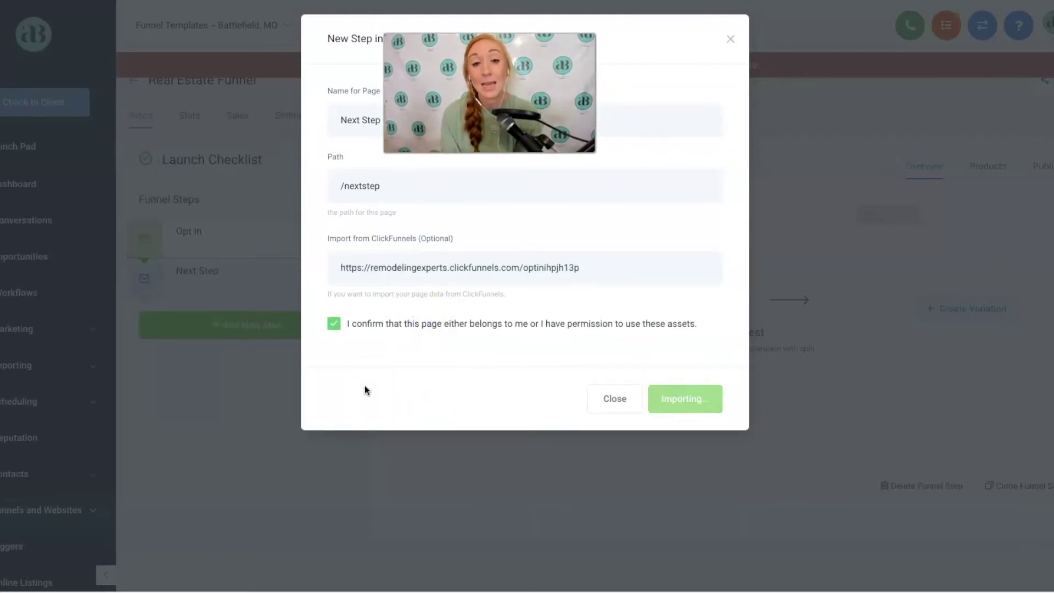
Open the Next Step page in the page editor and review its imported layout down to the VIP tour text
{"action": "left_click", "coordinate": [278, 325]}
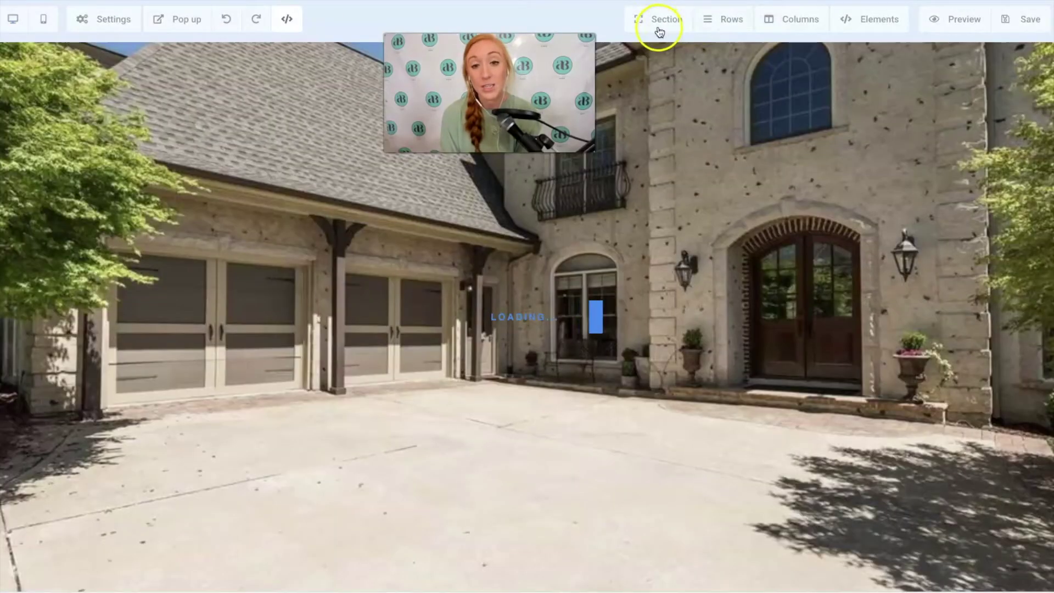
{"action": "left_click", "coordinate": [659, 28]}
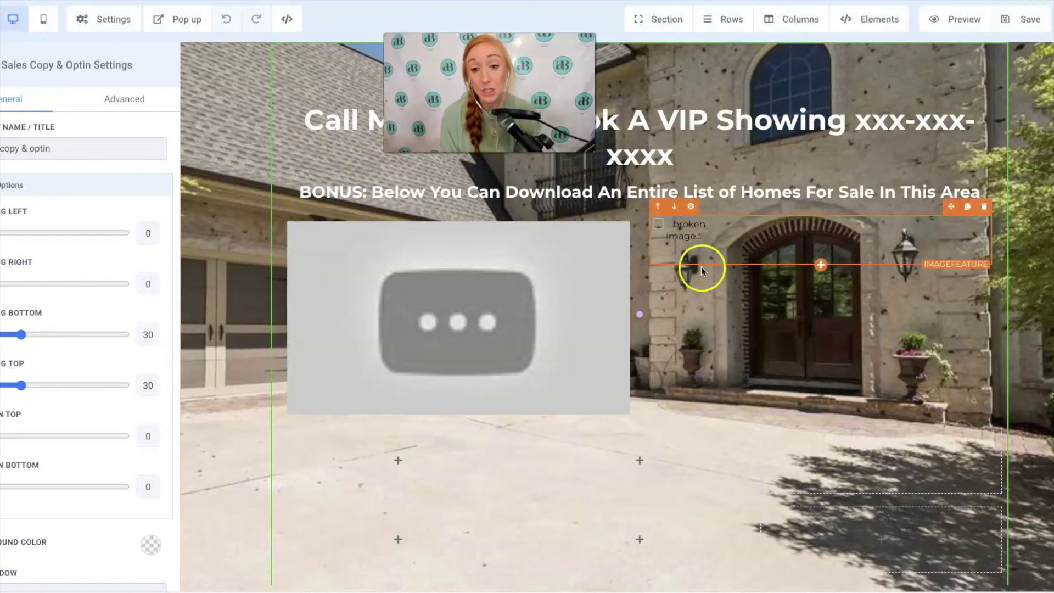
{"action": "left_click", "coordinate": [473, 274]}
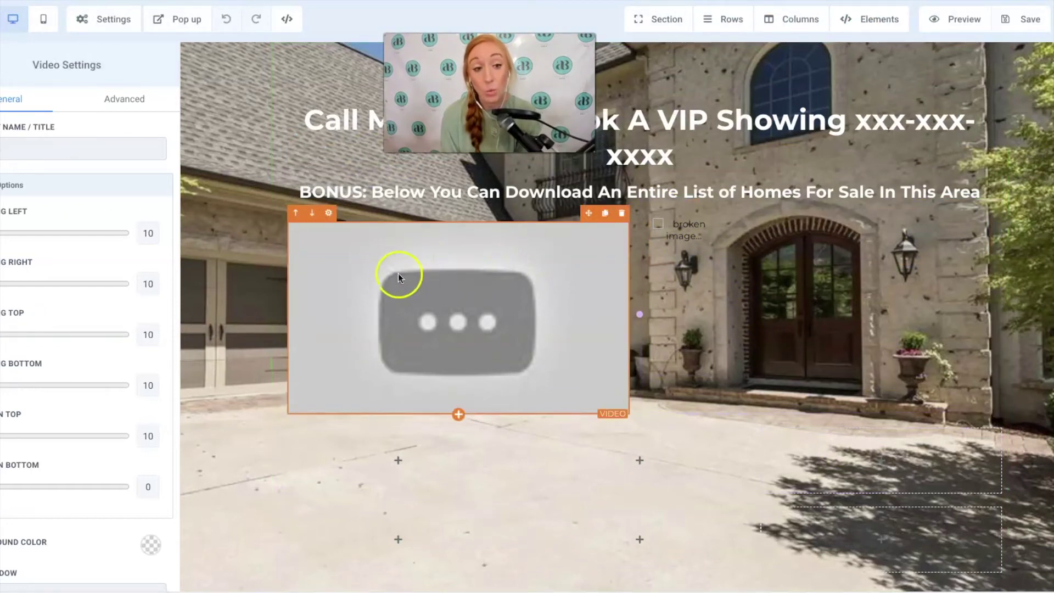
{"action": "scroll", "coordinate": [714, 326], "scroll_direction": "down", "scroll_amount": 5}
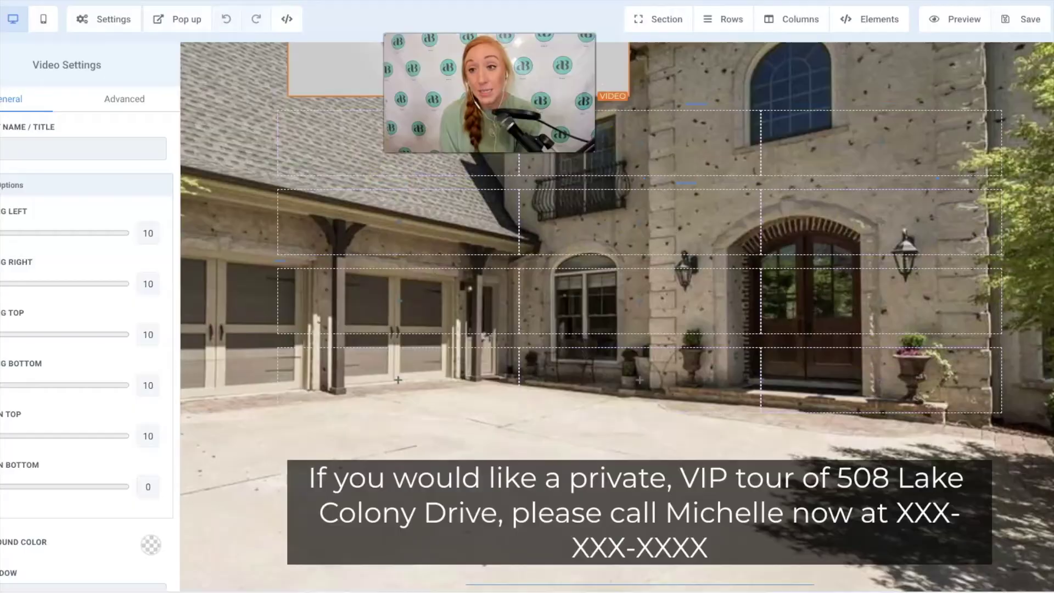
Switch to ClickFunnels and examine the original Optin page's live layout for comparison with the imported page
{"action": "left_click", "coordinate": [956, 19]}
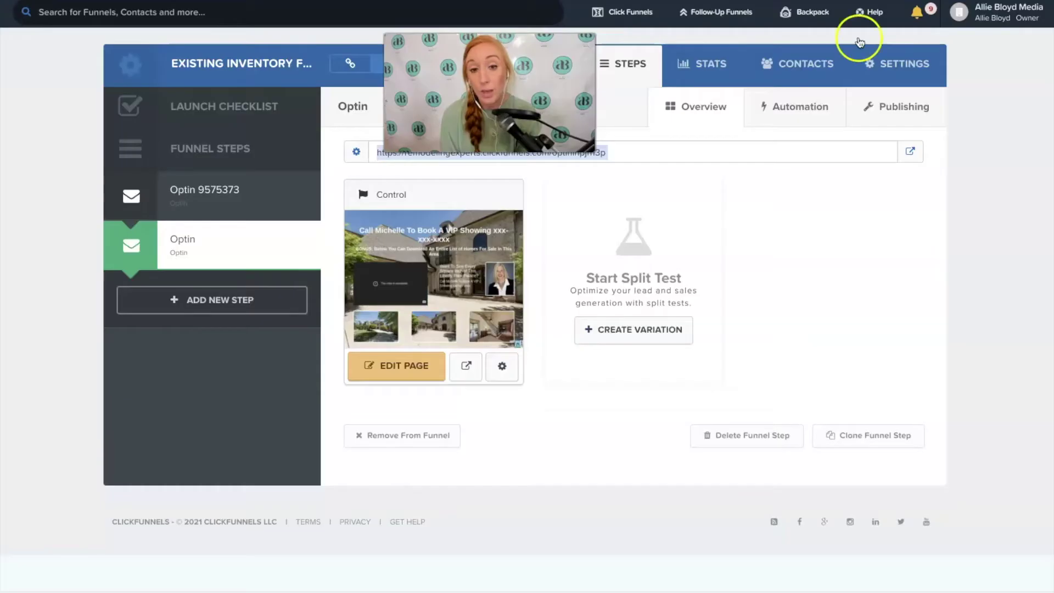
{"action": "left_click", "coordinate": [467, 374]}
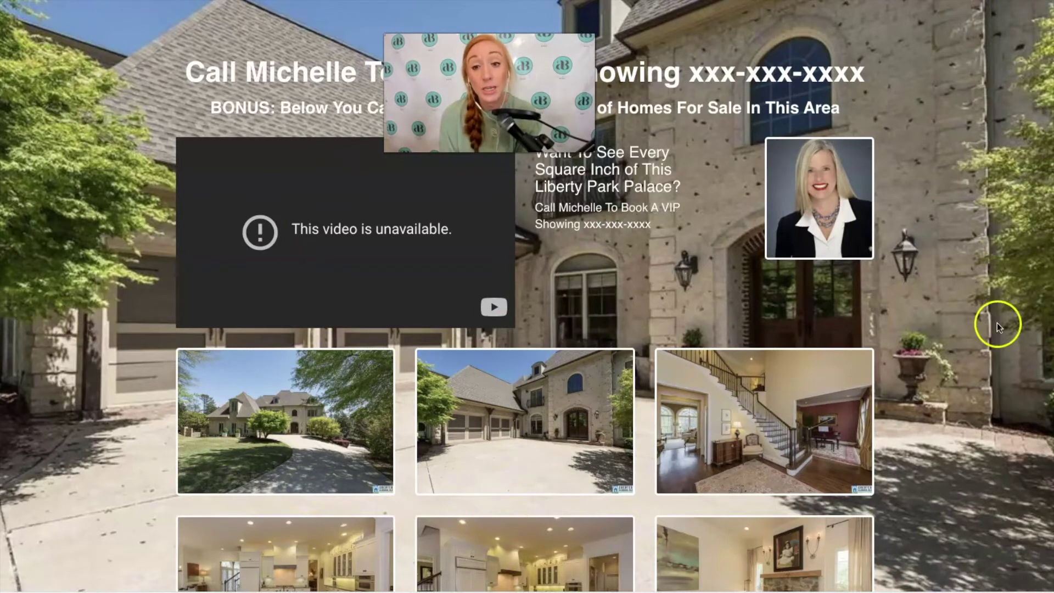
{"action": "scroll", "coordinate": [482, 365], "scroll_direction": "down", "scroll_amount": 8}
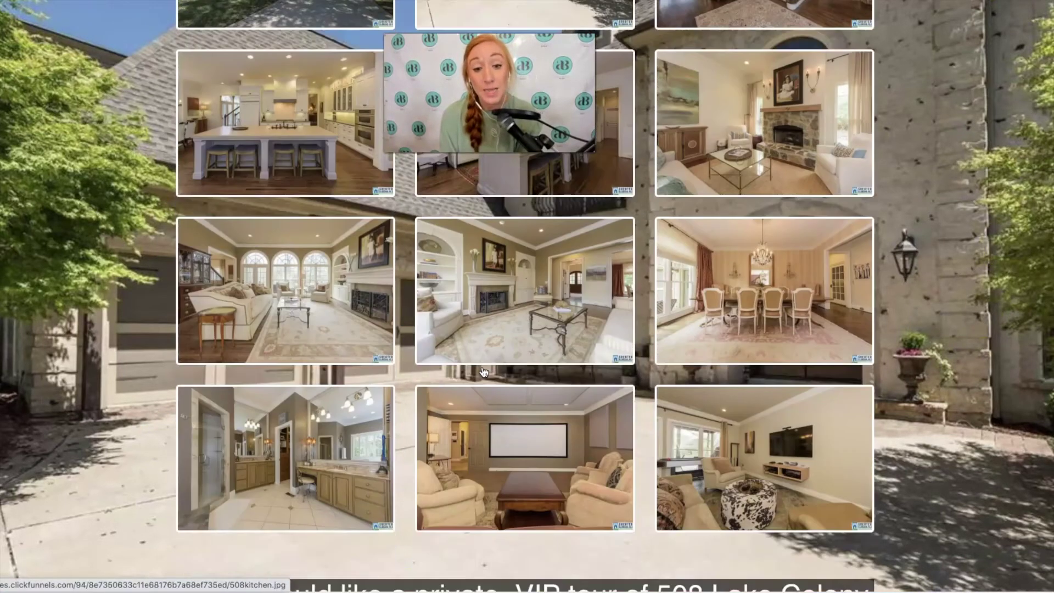
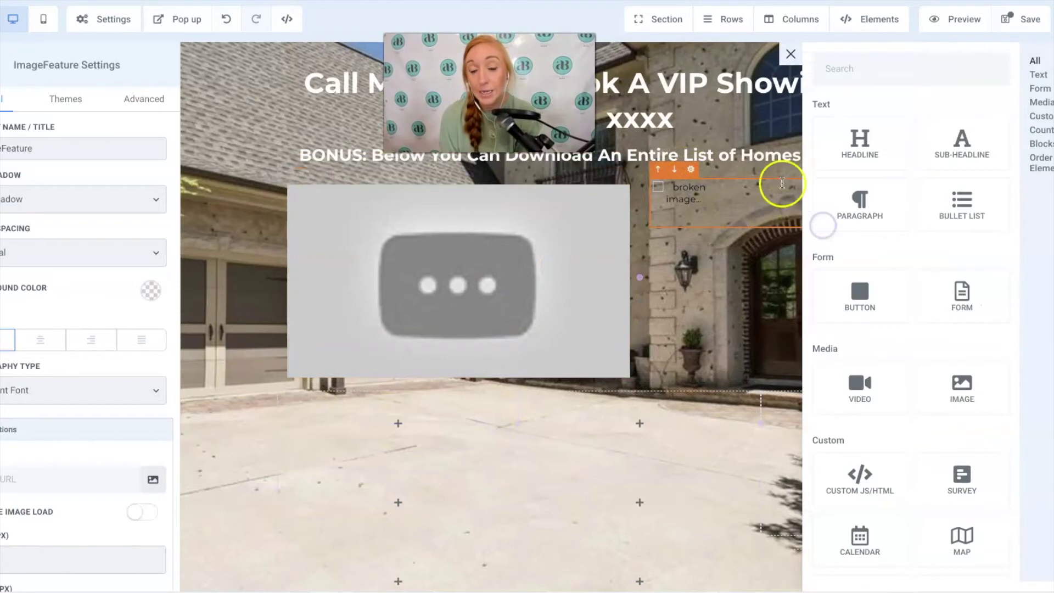
{"action": "left_click", "coordinate": [722, 155]}
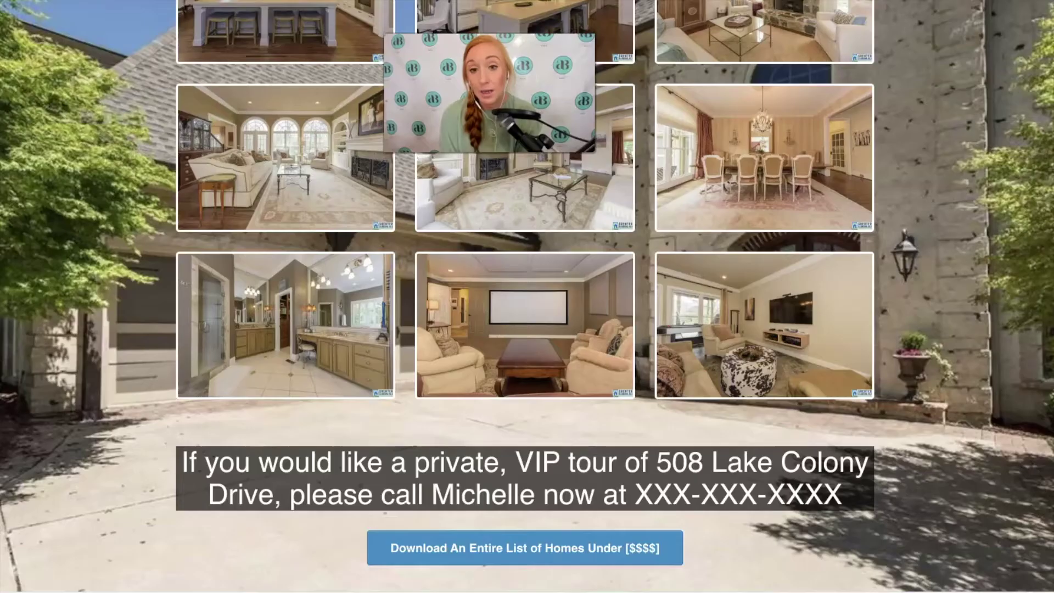
{"action": "scroll", "coordinate": [932, 194], "scroll_direction": "up", "scroll_amount": 10}
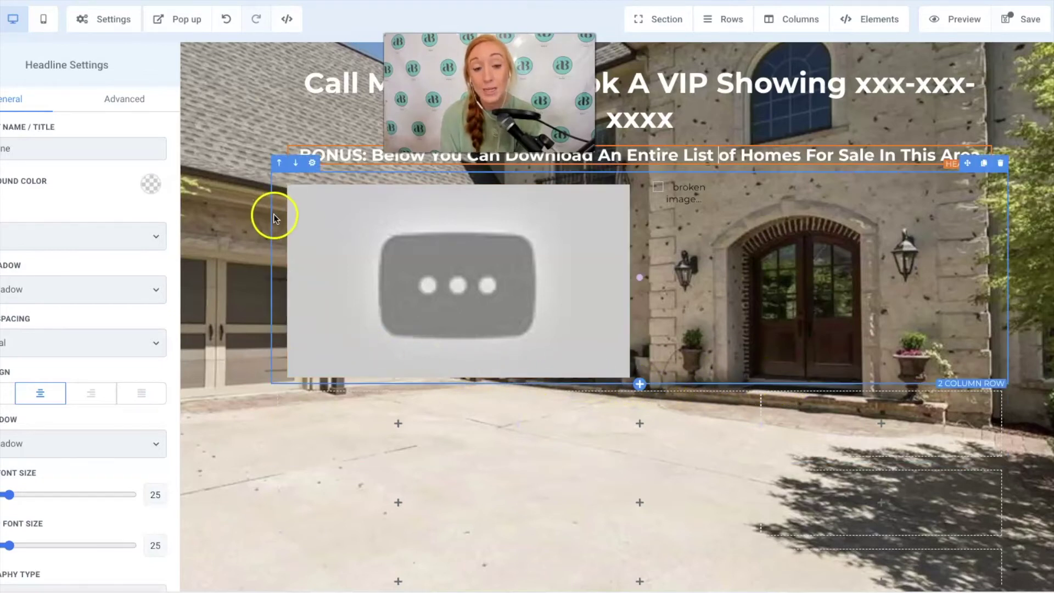
Insert a three-column row below the video row, widening the first column to the video's width and shifting the second column's far edge outward
{"action": "left_click", "coordinate": [641, 384]}
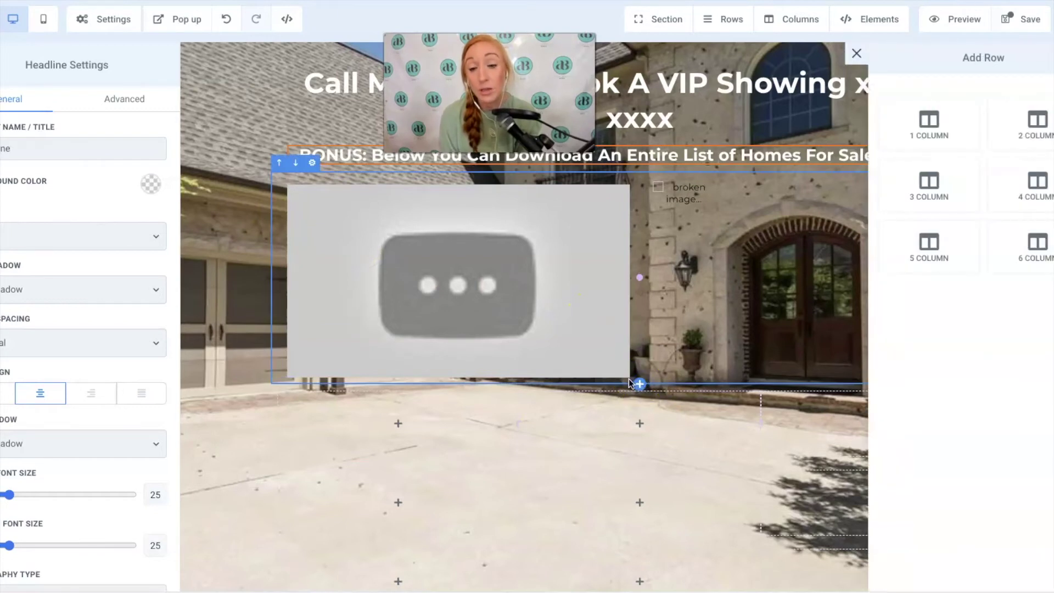
{"action": "left_click", "coordinate": [927, 189]}
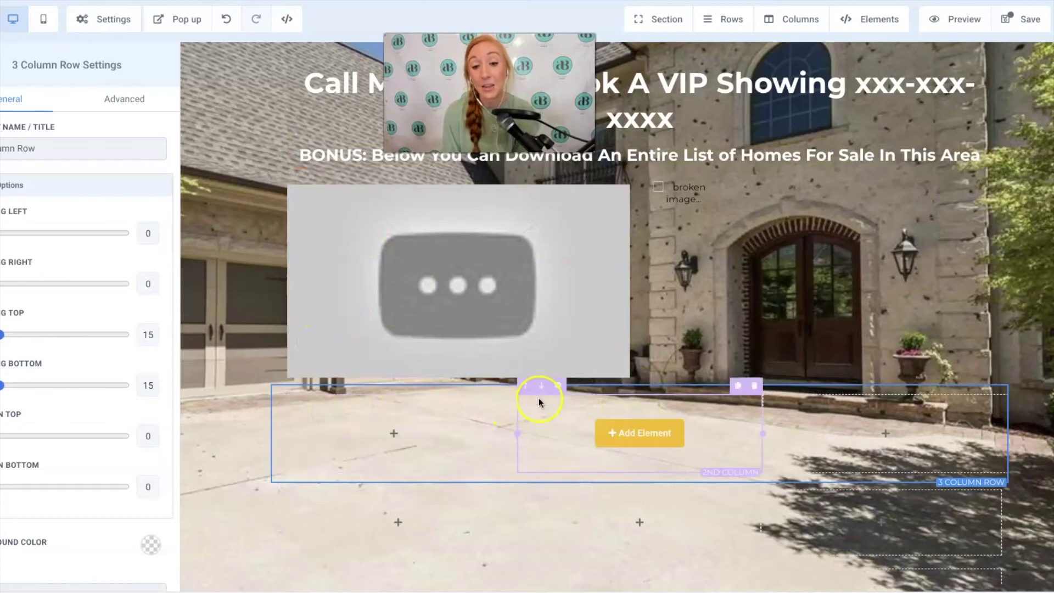
{"action": "left_click_drag", "start_coordinate": [523, 437], "coordinate": [631, 431]}
{"action": "left_click", "coordinate": [636, 431]}
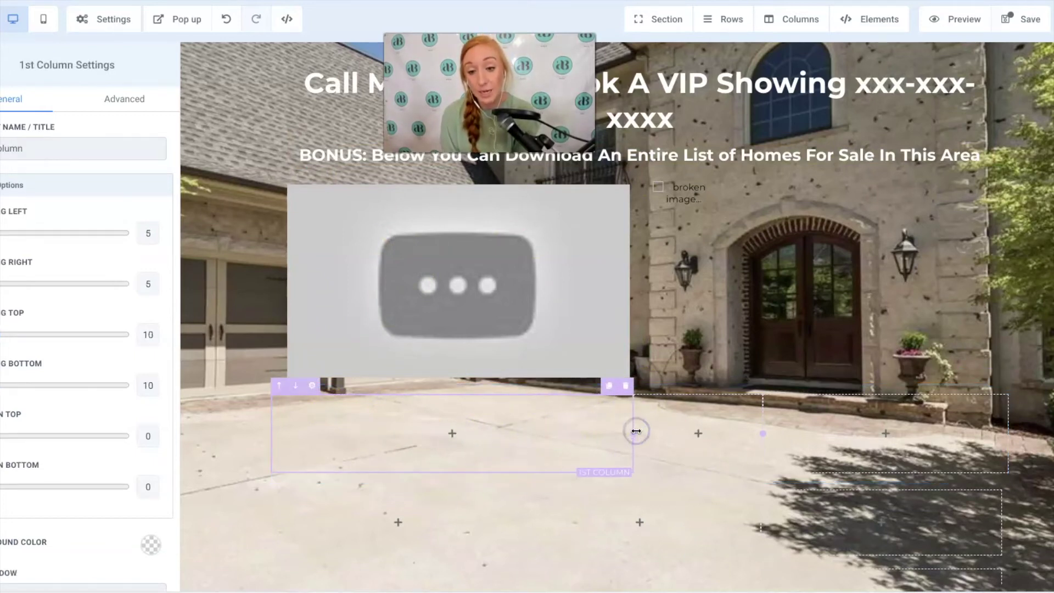
{"action": "left_click_drag", "start_coordinate": [761, 431], "coordinate": [868, 433]}
{"action": "left_click", "coordinate": [848, 433]}
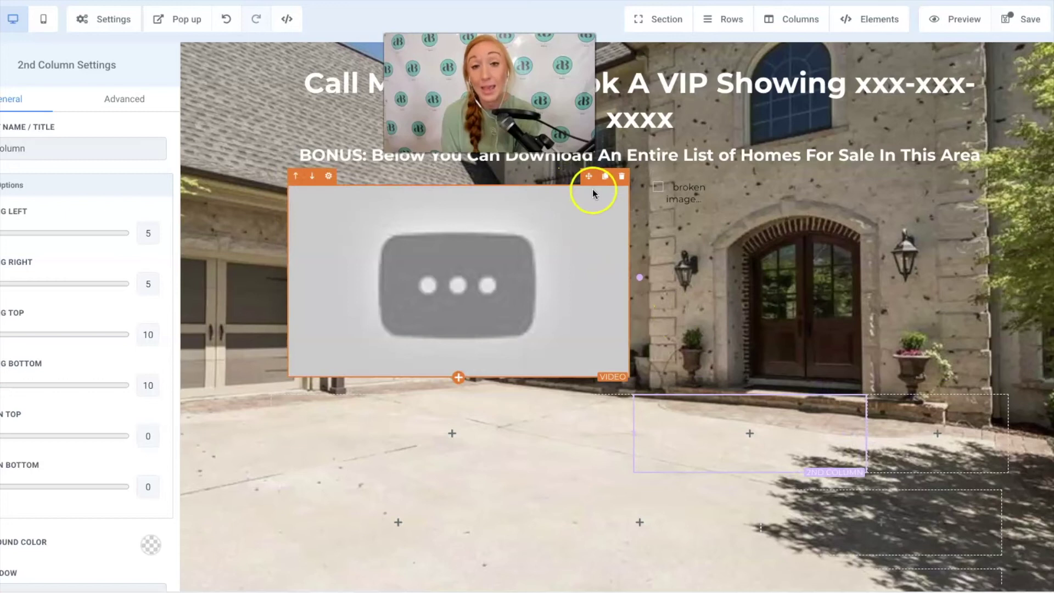
Move the video into the first column of the new three-column row and delete the old two-column row
{"action": "left_click_drag", "start_coordinate": [589, 181], "coordinate": [565, 419]}
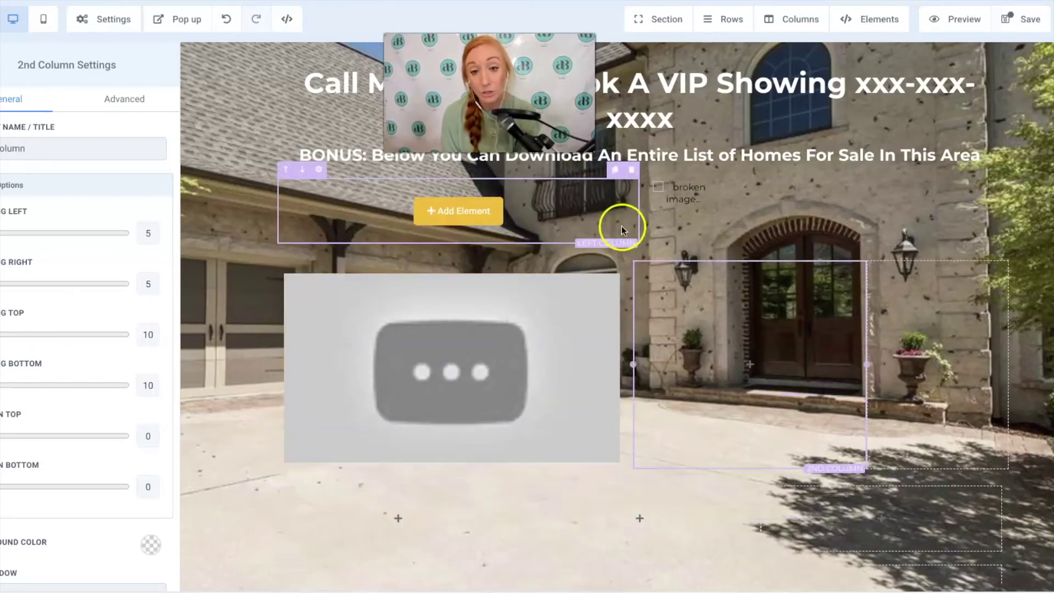
{"action": "left_click", "coordinate": [1008, 245]}
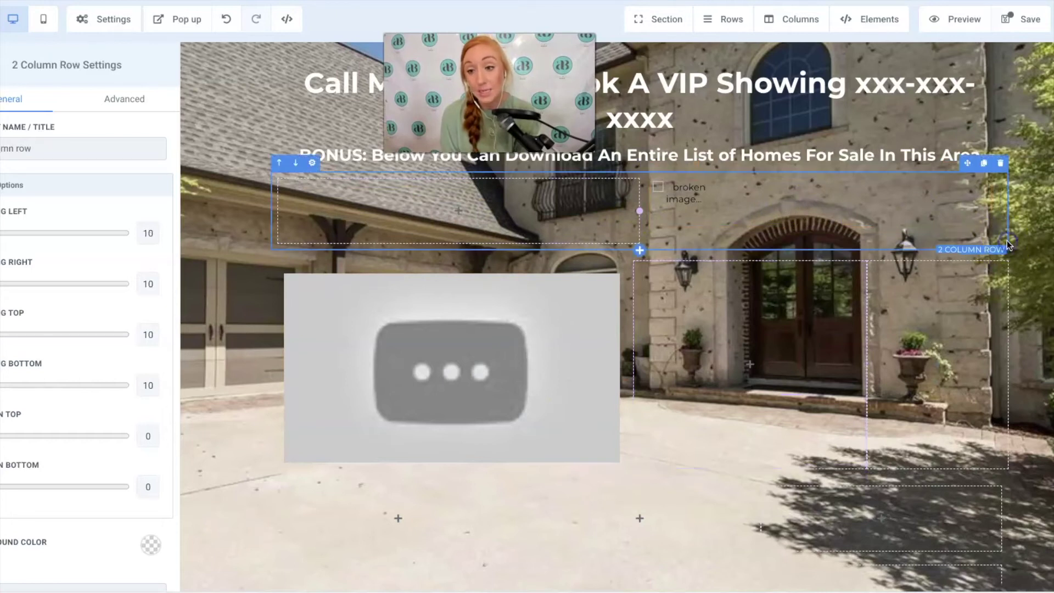
{"action": "left_click", "coordinate": [1002, 166]}
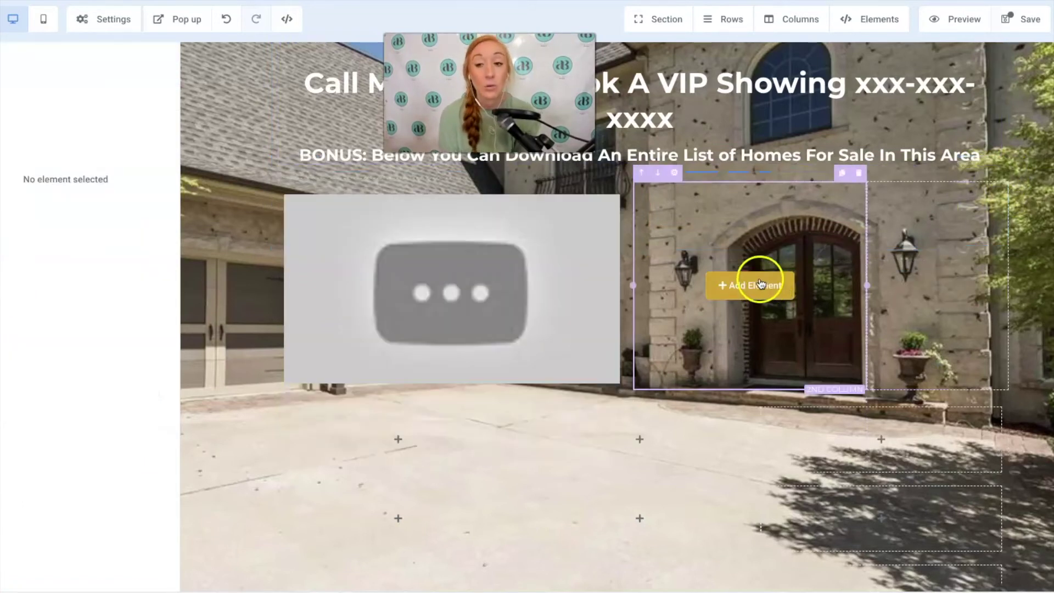
Add a paragraph element to the column beside the video and an image element to the third column
{"action": "left_click", "coordinate": [760, 283]}
{"action": "left_click", "coordinate": [867, 214]}
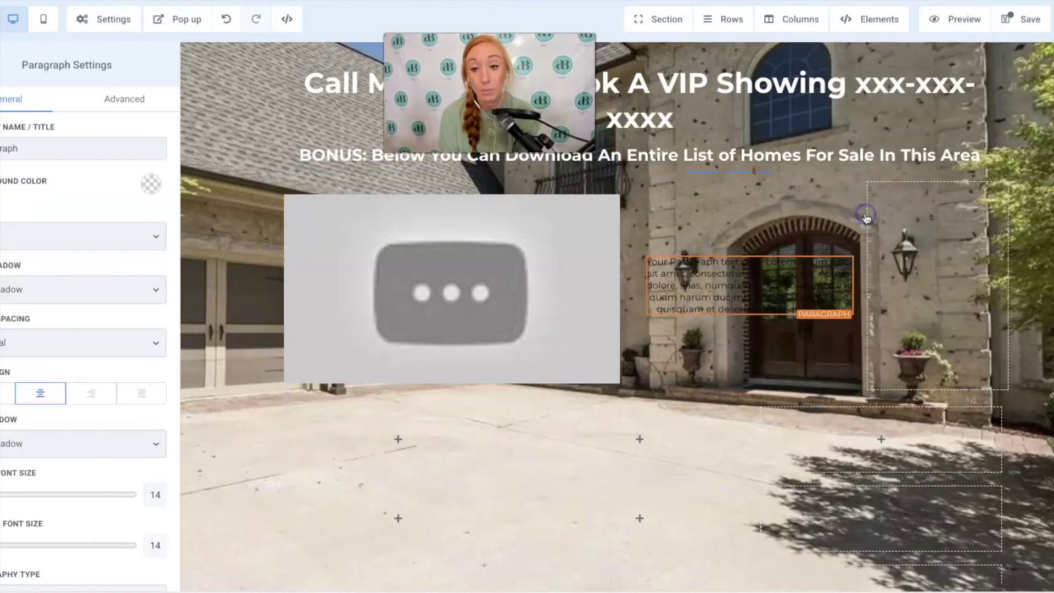
{"action": "left_click", "coordinate": [770, 275]}
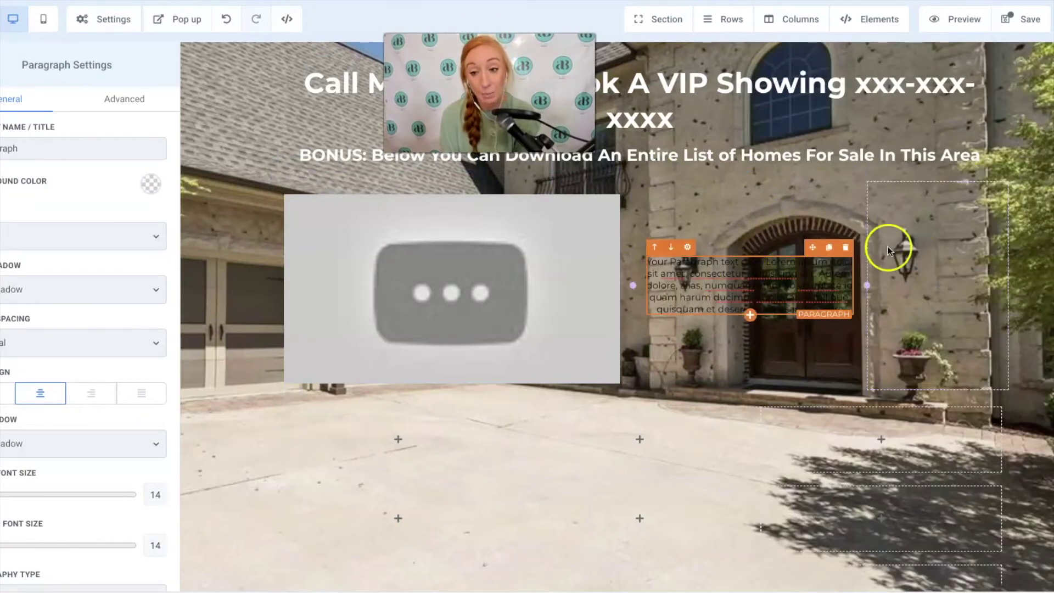
{"action": "left_click", "coordinate": [935, 284]}
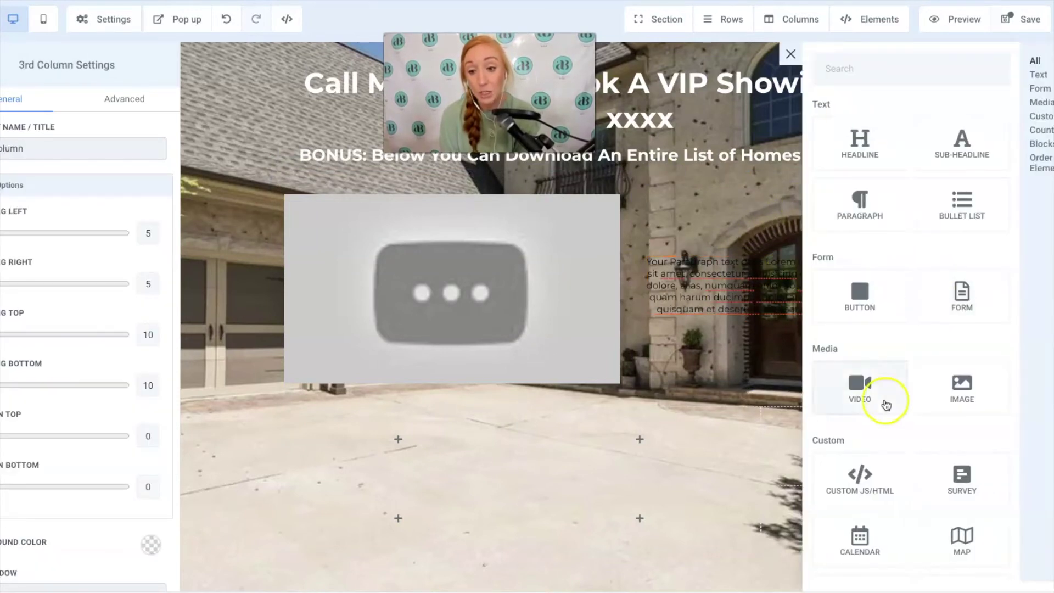
{"action": "left_click", "coordinate": [963, 384]}
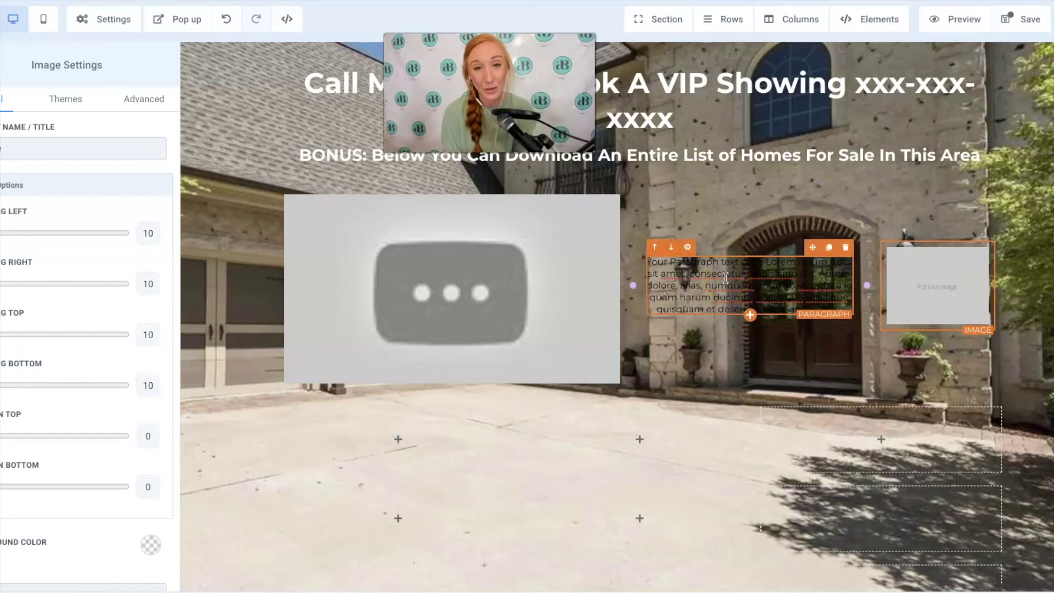
Set the text color of the new paragraph beside the video to white
{"action": "left_click", "coordinate": [719, 278]}
{"action": "triple_click", "coordinate": [719, 279]}
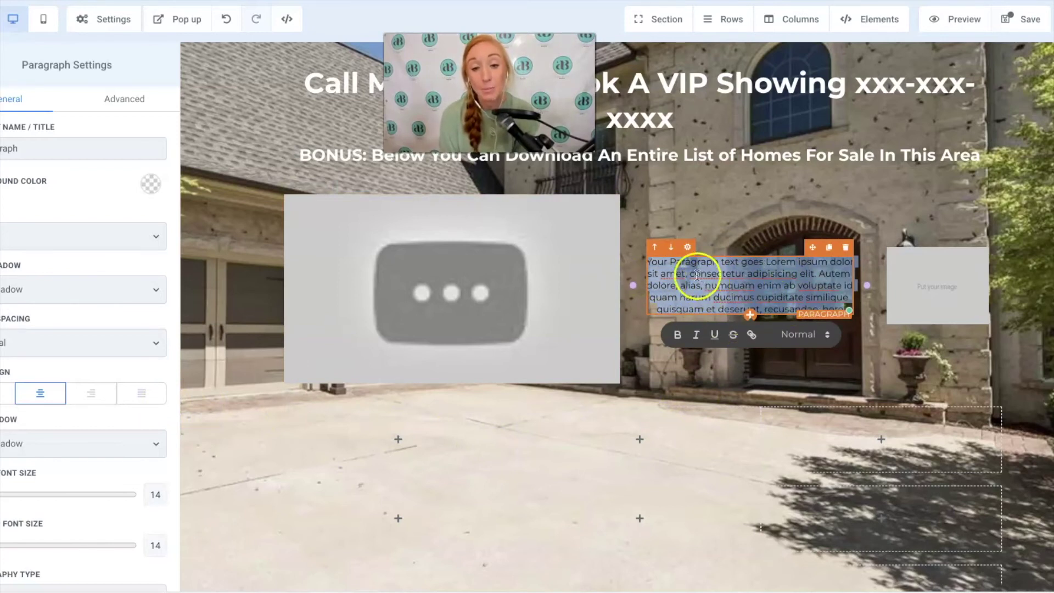
{"action": "scroll", "coordinate": [78, 423], "scroll_direction": "down", "scroll_amount": 8}
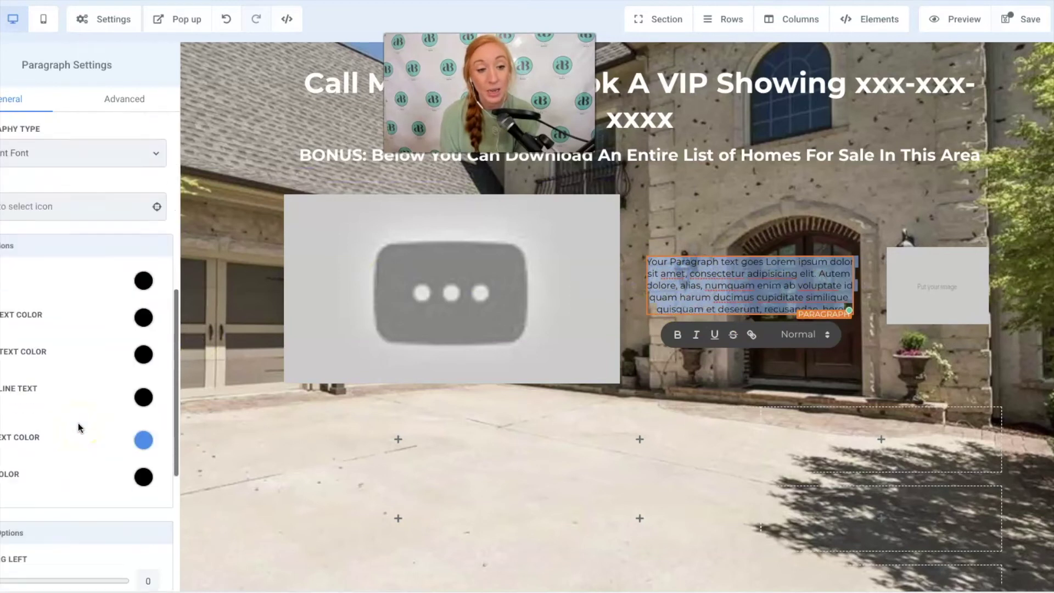
{"action": "scroll", "coordinate": [78, 423], "scroll_direction": "up", "scroll_amount": 1}
{"action": "left_click", "coordinate": [143, 228]}
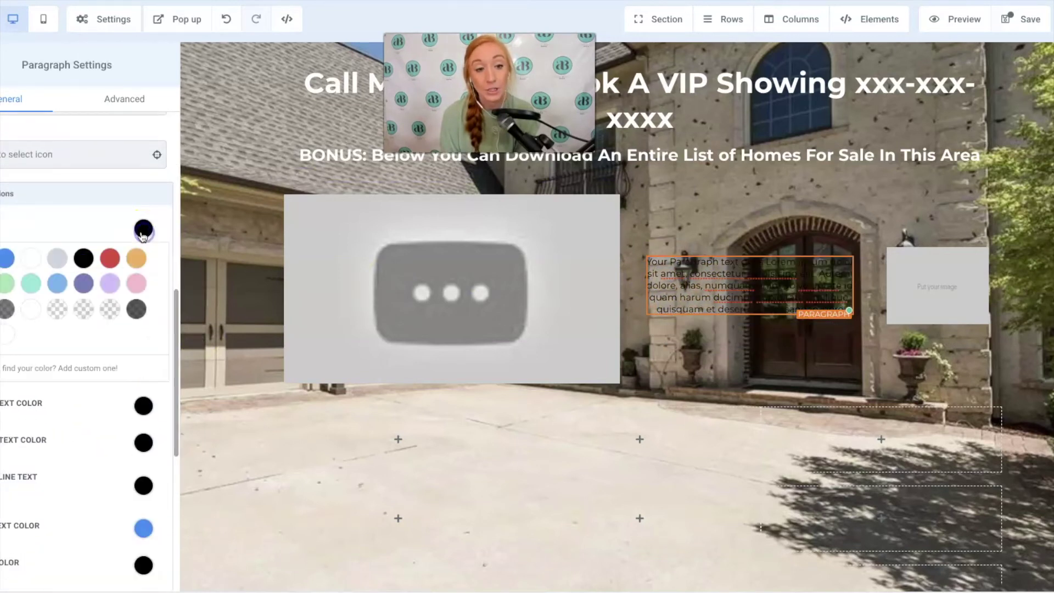
{"action": "left_click", "coordinate": [34, 258]}
{"action": "left_click", "coordinate": [141, 233]}
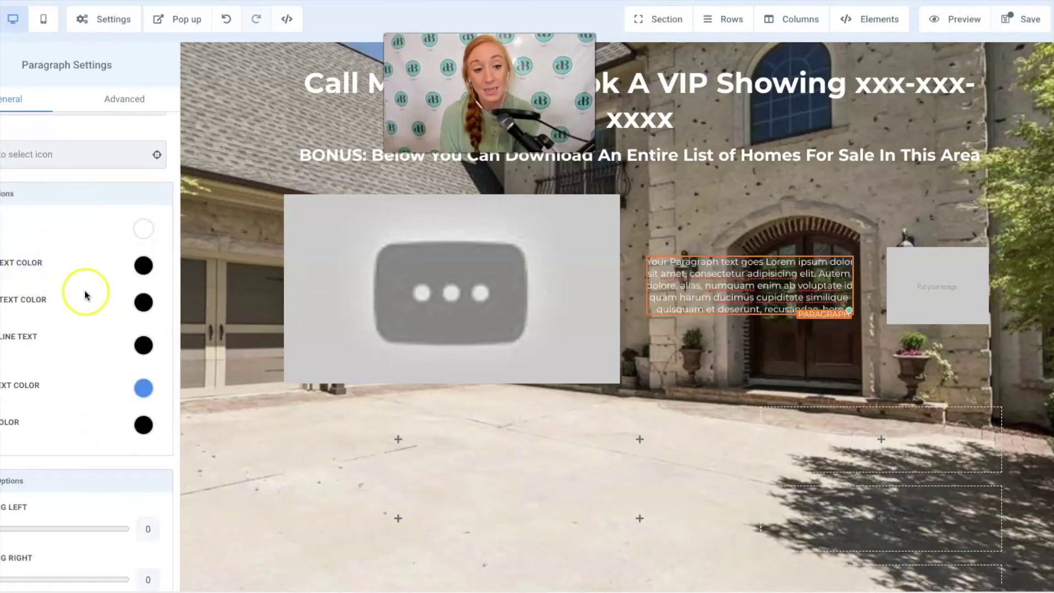
{"action": "scroll", "coordinate": [104, 322], "scroll_direction": "down", "scroll_amount": 2}
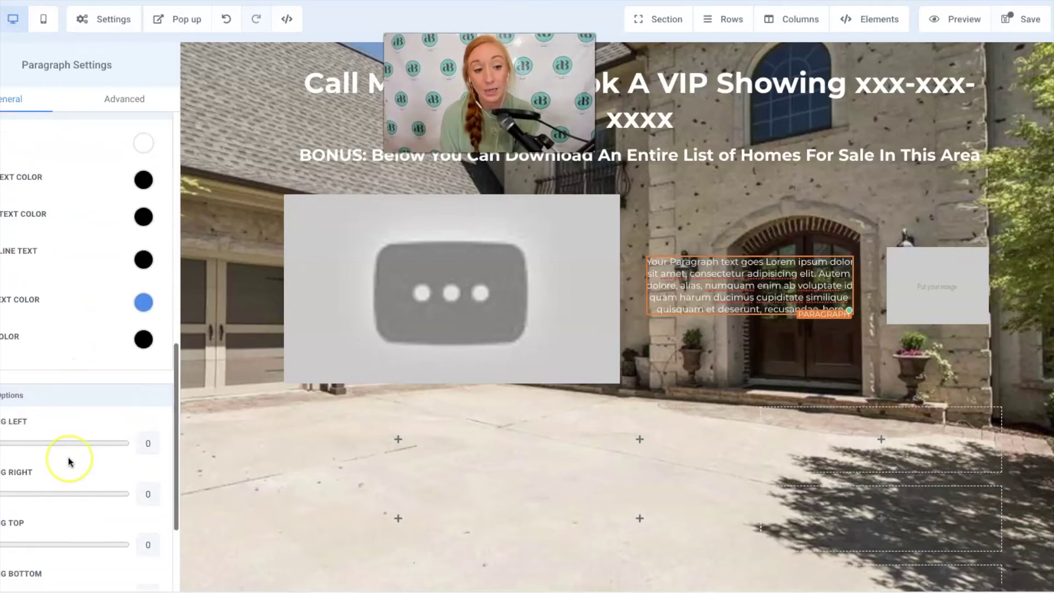
{"action": "scroll", "coordinate": [68, 462], "scroll_direction": "down", "scroll_amount": 3}
{"action": "scroll", "coordinate": [68, 460], "scroll_direction": "up", "scroll_amount": 12}
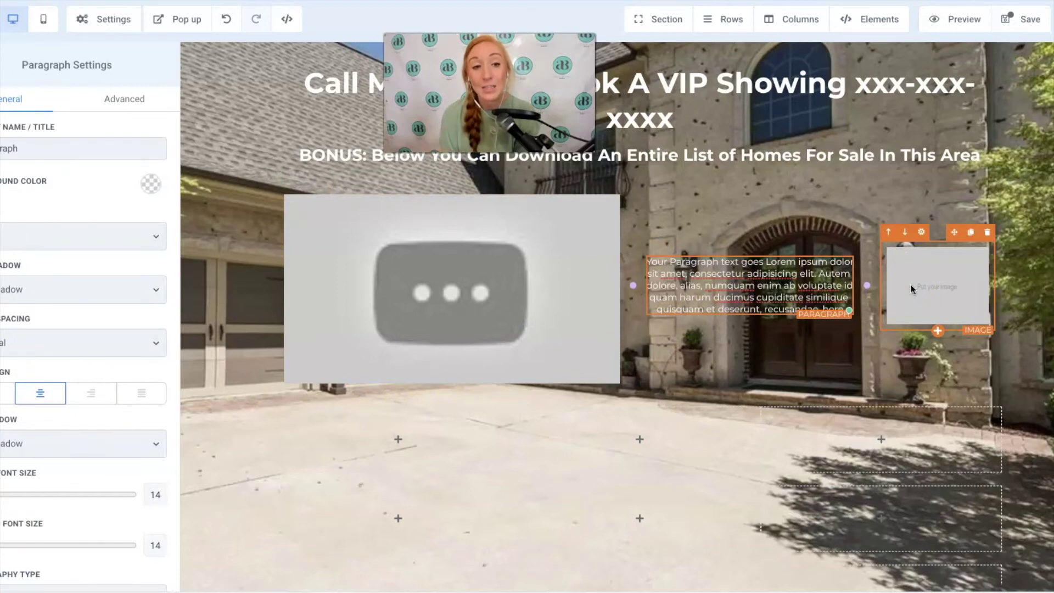
{"action": "key", "text": "Escape"}
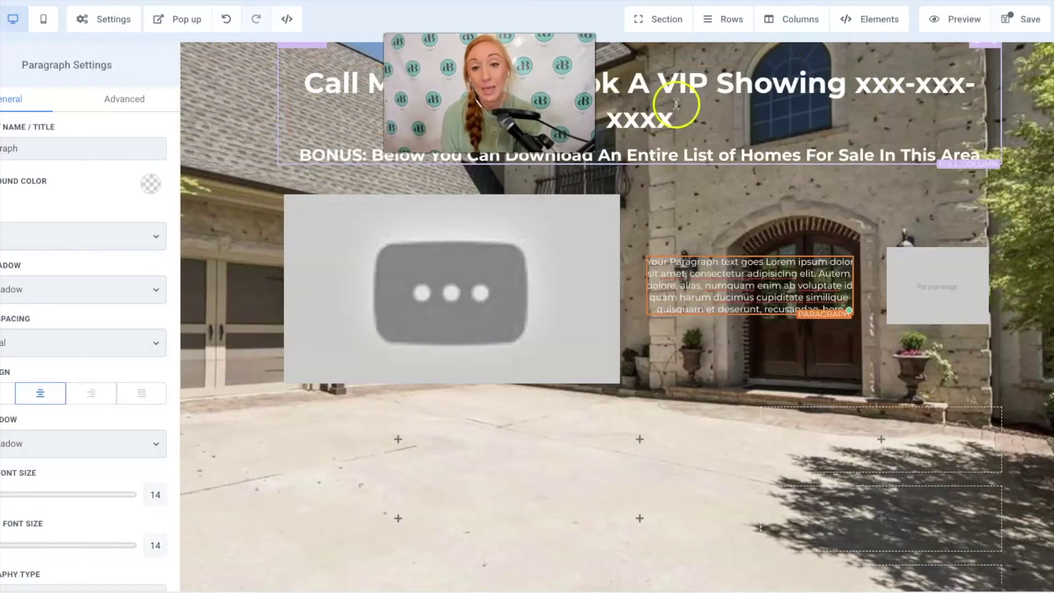
{"action": "left_click", "coordinate": [690, 127]}
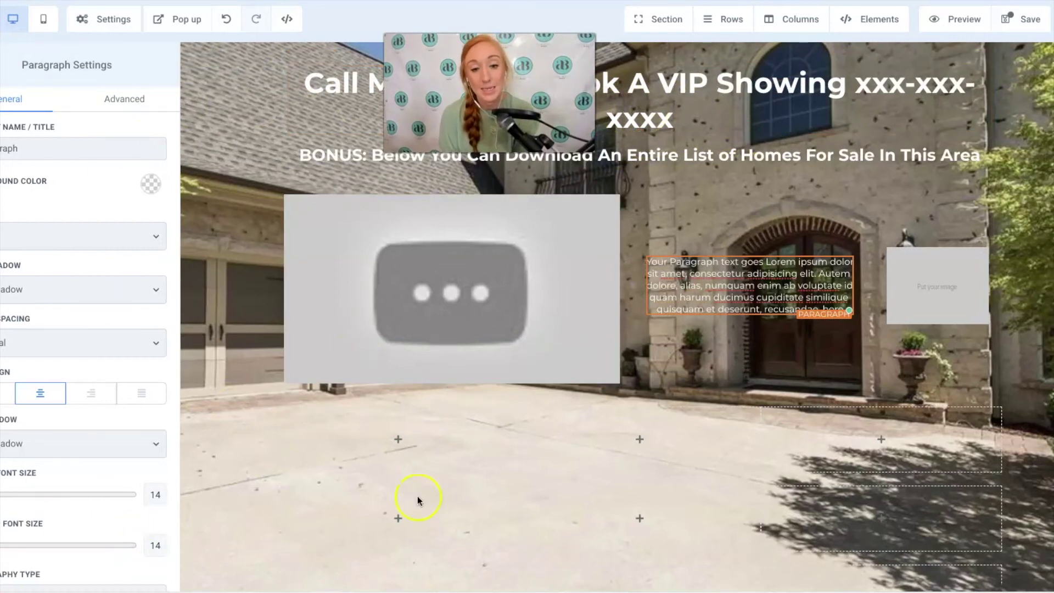
Insert an image element in the left column of the first empty three-column row below the video
{"action": "scroll", "coordinate": [675, 400], "scroll_direction": "down", "scroll_amount": 3}
{"action": "scroll", "coordinate": [675, 400], "scroll_direction": "down", "scroll_amount": 2}
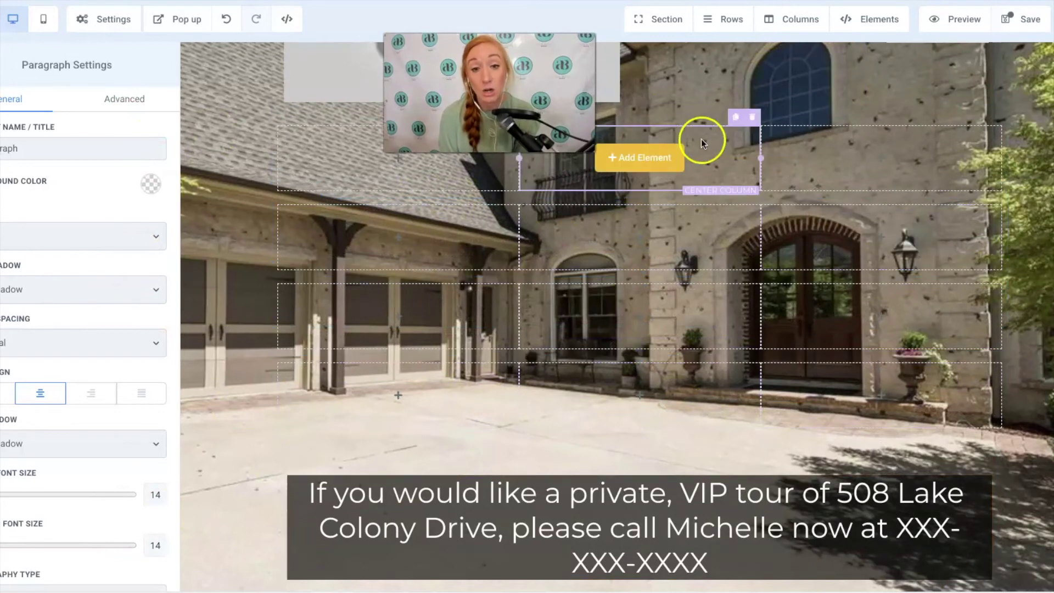
{"action": "left_click", "coordinate": [389, 163]}
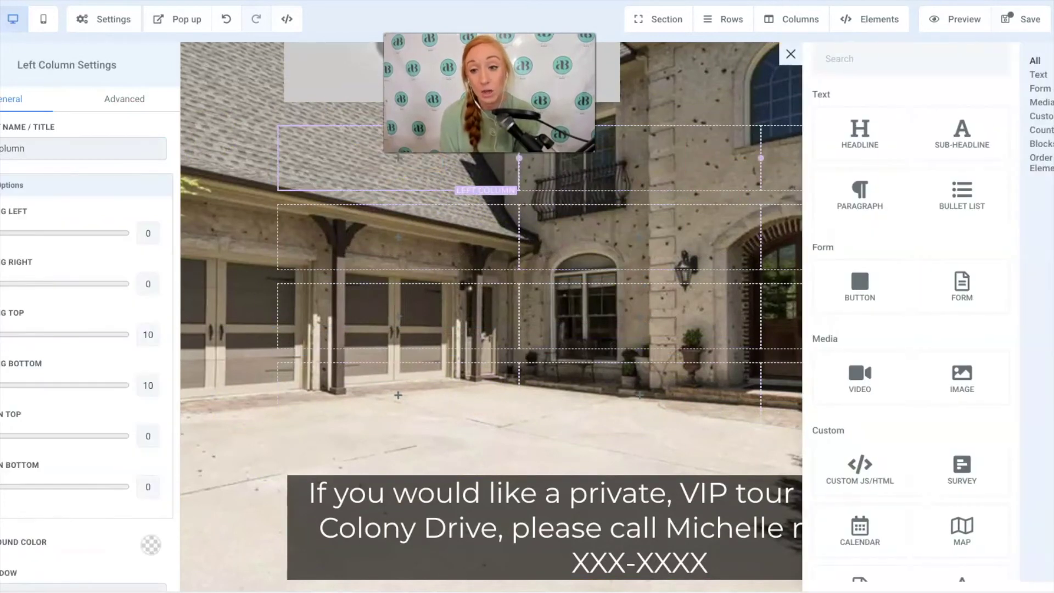
{"action": "left_click", "coordinate": [961, 378]}
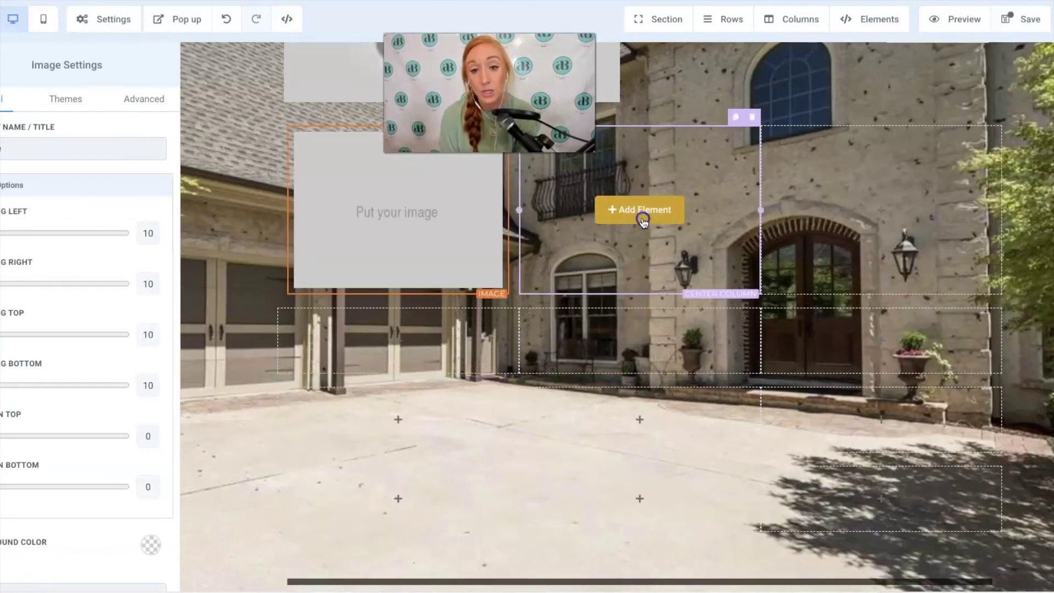
Insert image elements in the center and right columns of the first three-column row below the video
{"action": "left_click", "coordinate": [642, 215]}
{"action": "left_click", "coordinate": [960, 381]}
{"action": "left_click", "coordinate": [874, 203]}
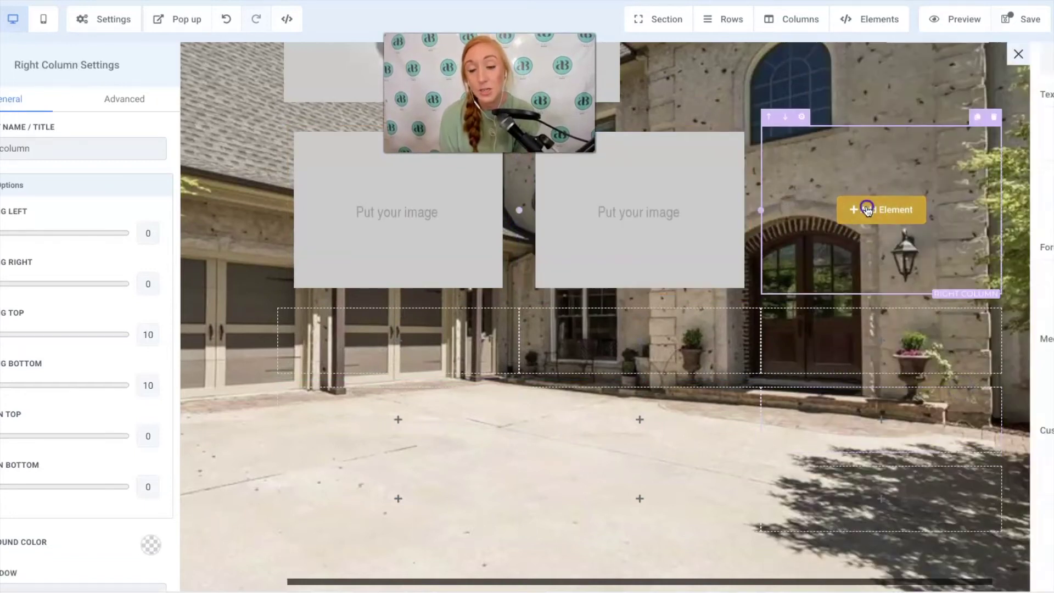
{"action": "left_click", "coordinate": [941, 367]}
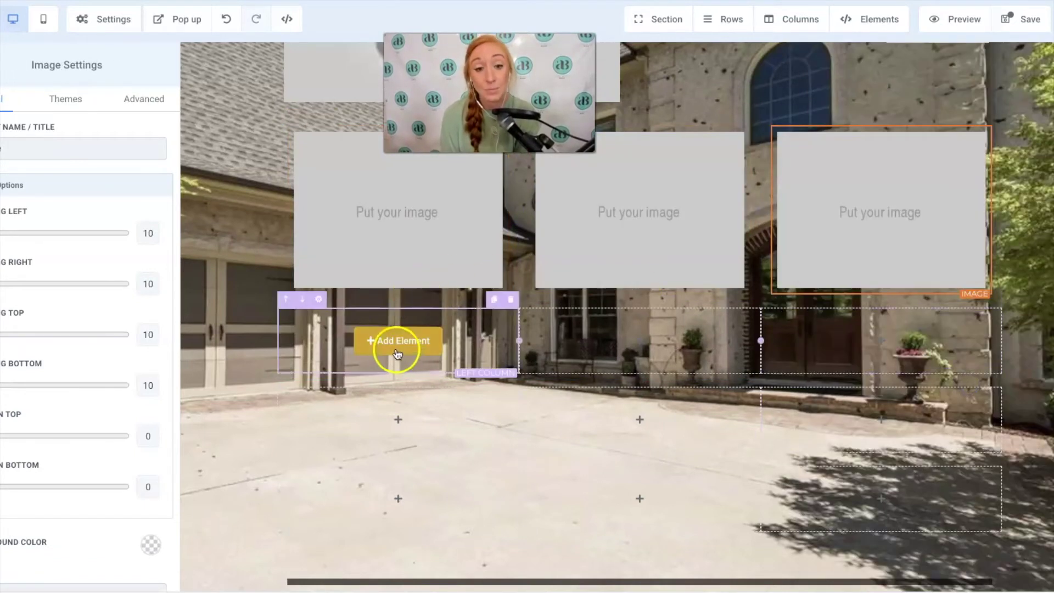
Insert an image element in each of the three columns of the second row below the video
{"action": "left_click", "coordinate": [396, 350]}
{"action": "left_click", "coordinate": [958, 382]}
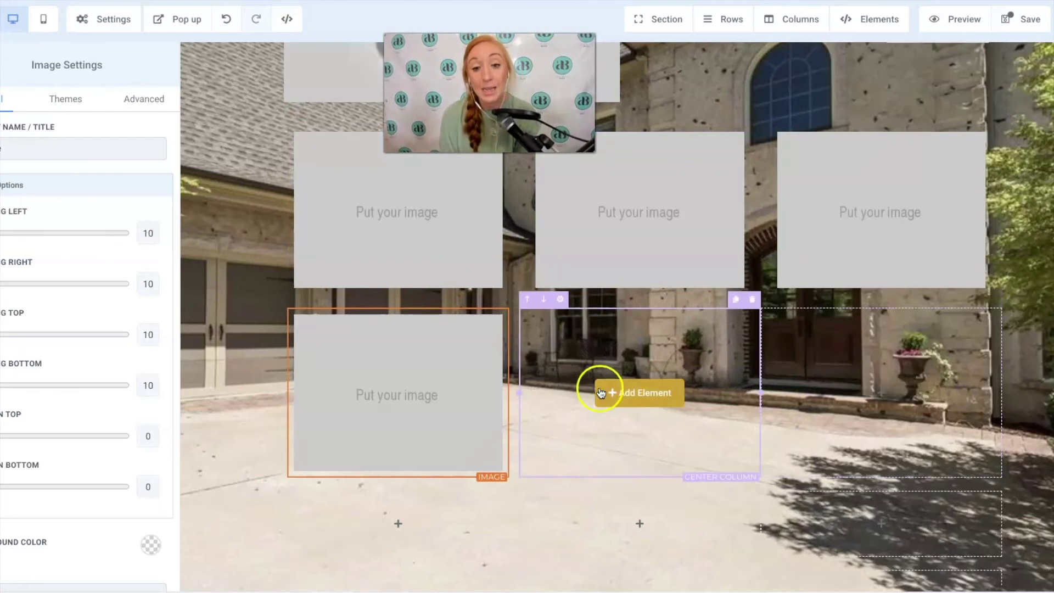
{"action": "left_click", "coordinate": [601, 391]}
{"action": "left_click", "coordinate": [963, 380]}
{"action": "left_click", "coordinate": [885, 391]}
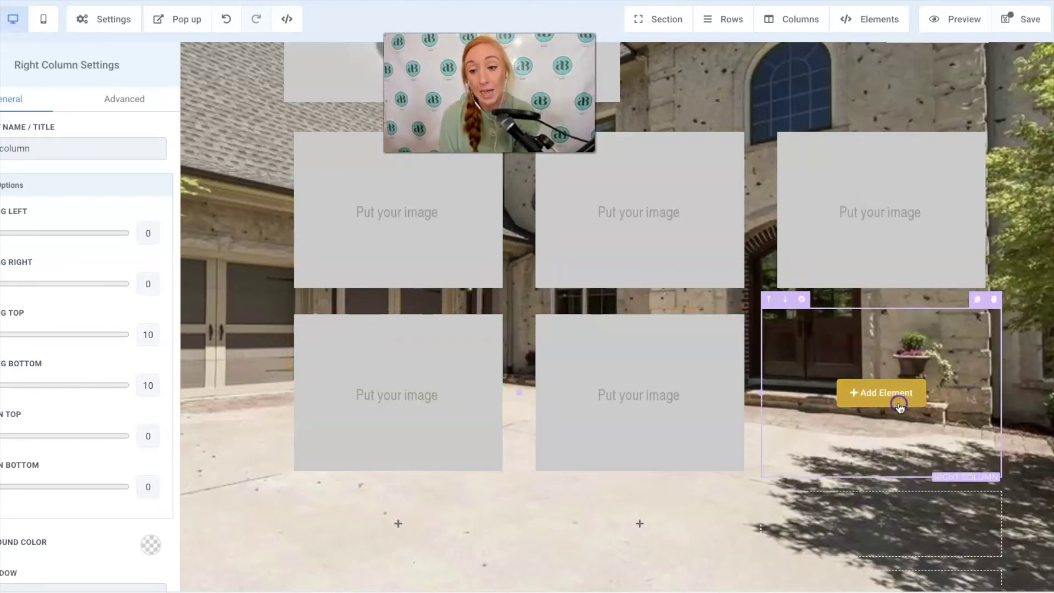
{"action": "left_click", "coordinate": [965, 391]}
Fill all three columns of the third row below the video with image elements
{"action": "scroll", "coordinate": [681, 426], "scroll_direction": "down", "scroll_amount": 3}
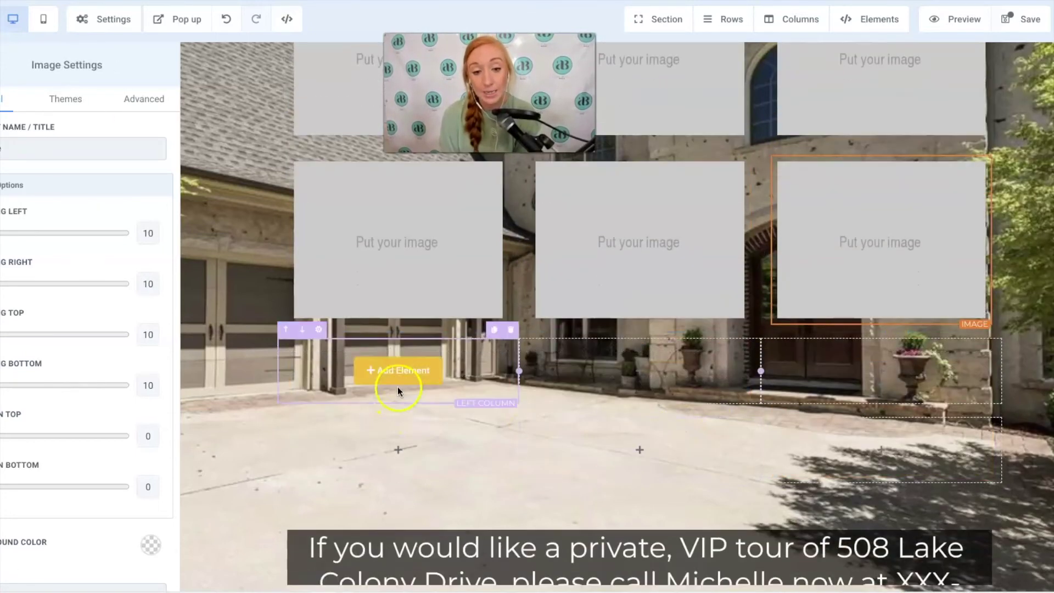
{"action": "left_click", "coordinate": [405, 377]}
{"action": "left_click", "coordinate": [961, 384]}
{"action": "left_click", "coordinate": [662, 423]}
{"action": "left_click", "coordinate": [961, 382]}
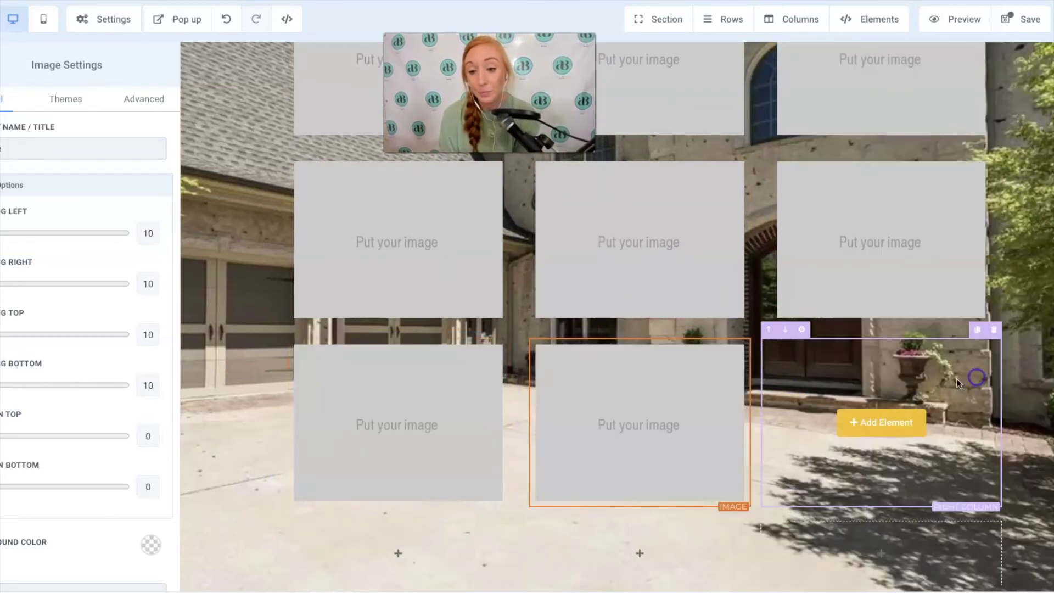
{"action": "left_click", "coordinate": [885, 423]}
{"action": "left_click", "coordinate": [951, 391]}
Place an image element in each column of the last empty row, above the VIP tour text
{"action": "scroll", "coordinate": [550, 450], "scroll_direction": "down", "scroll_amount": 3}
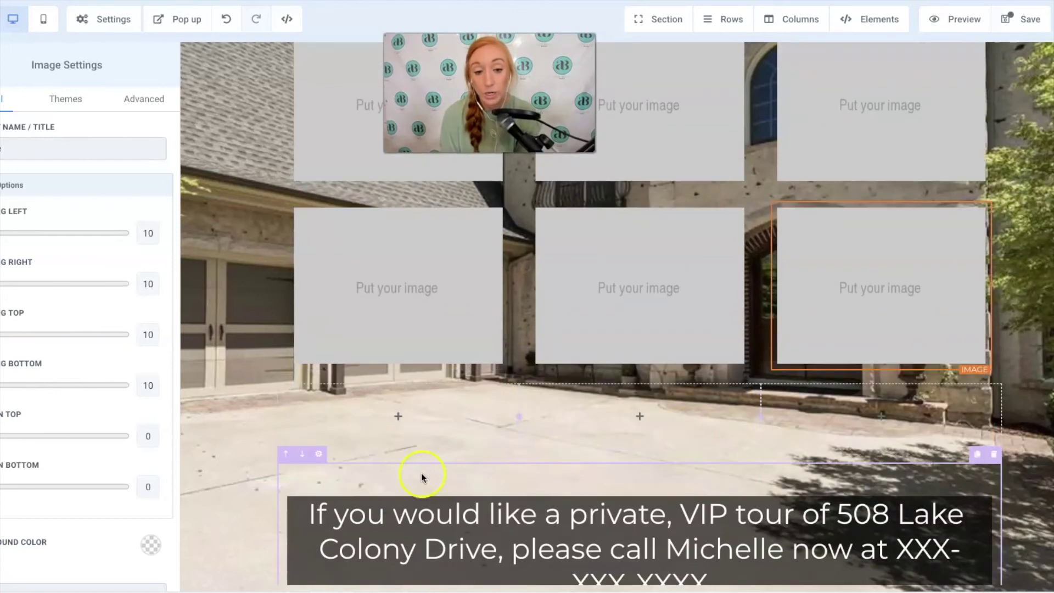
{"action": "left_click", "coordinate": [395, 423]}
{"action": "left_click", "coordinate": [944, 382]}
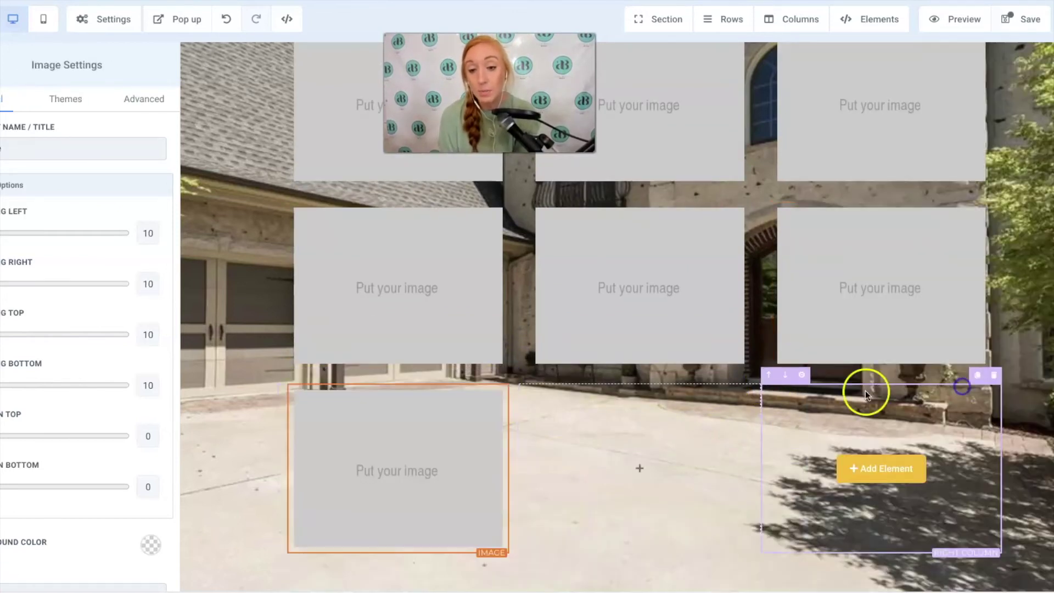
{"action": "left_click", "coordinate": [661, 466]}
{"action": "left_click", "coordinate": [968, 381]}
{"action": "left_click", "coordinate": [868, 471]}
{"action": "left_click", "coordinate": [965, 377]}
Examine the video element's type options and its URL setting
{"action": "scroll", "coordinate": [816, 383], "scroll_direction": "down", "scroll_amount": 1}
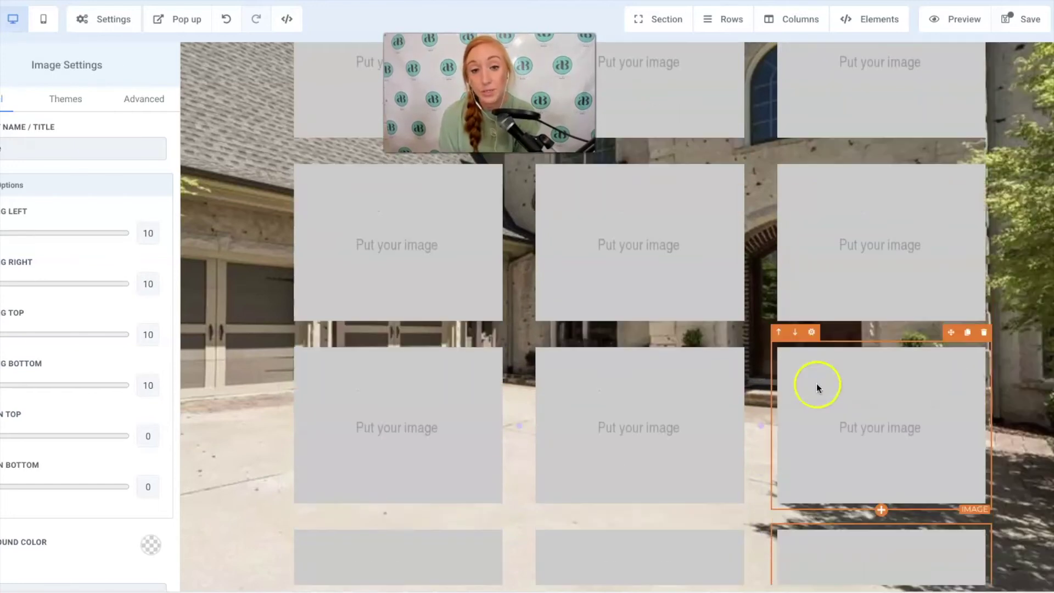
{"action": "scroll", "coordinate": [793, 345], "scroll_direction": "up", "scroll_amount": 5}
{"action": "left_click", "coordinate": [535, 240]}
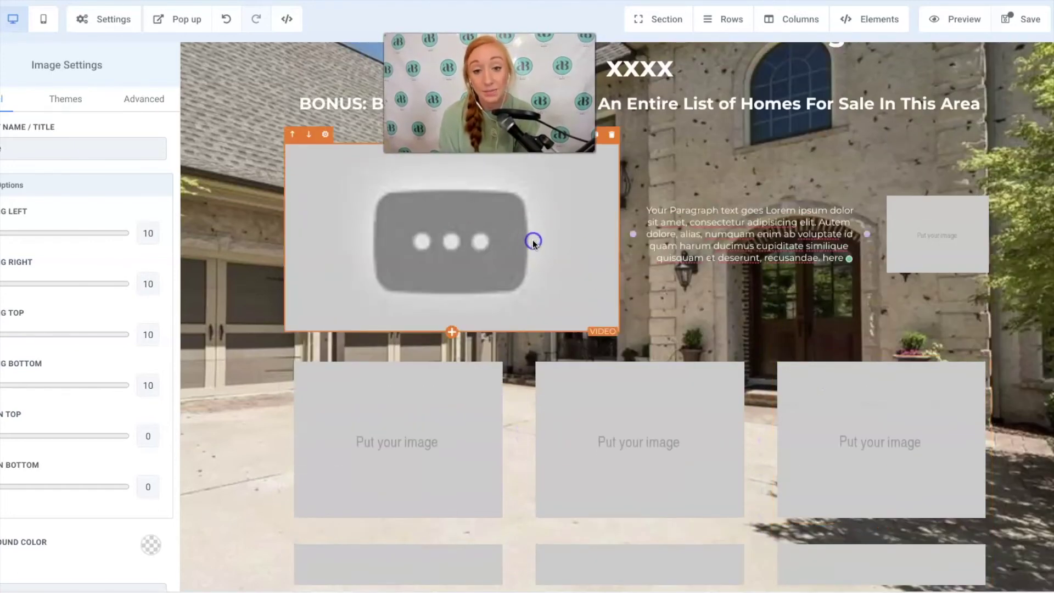
{"action": "scroll", "coordinate": [45, 380], "scroll_direction": "down", "scroll_amount": 5}
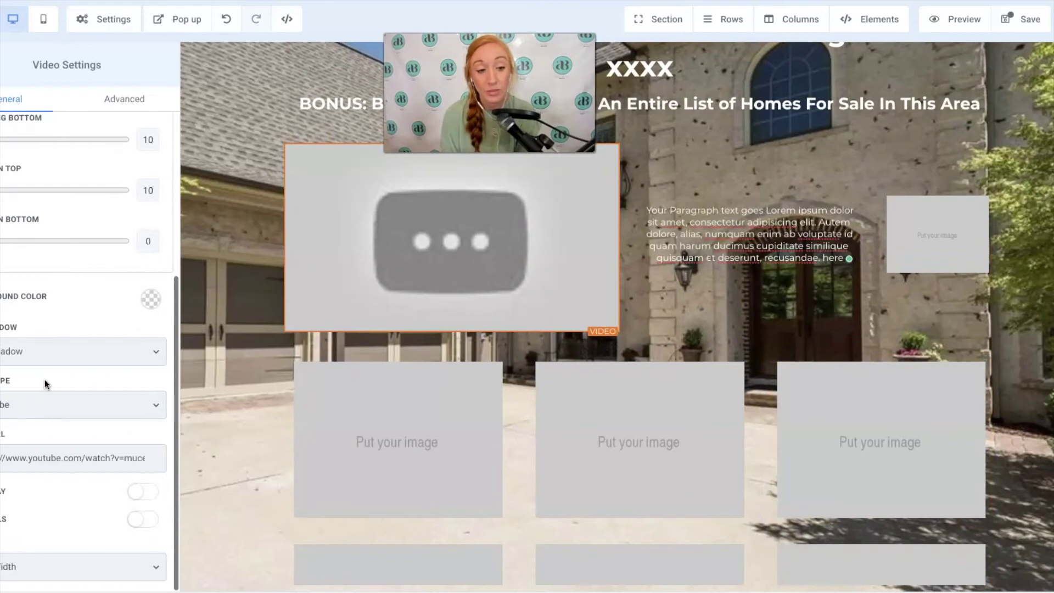
{"action": "left_click", "coordinate": [8, 406]}
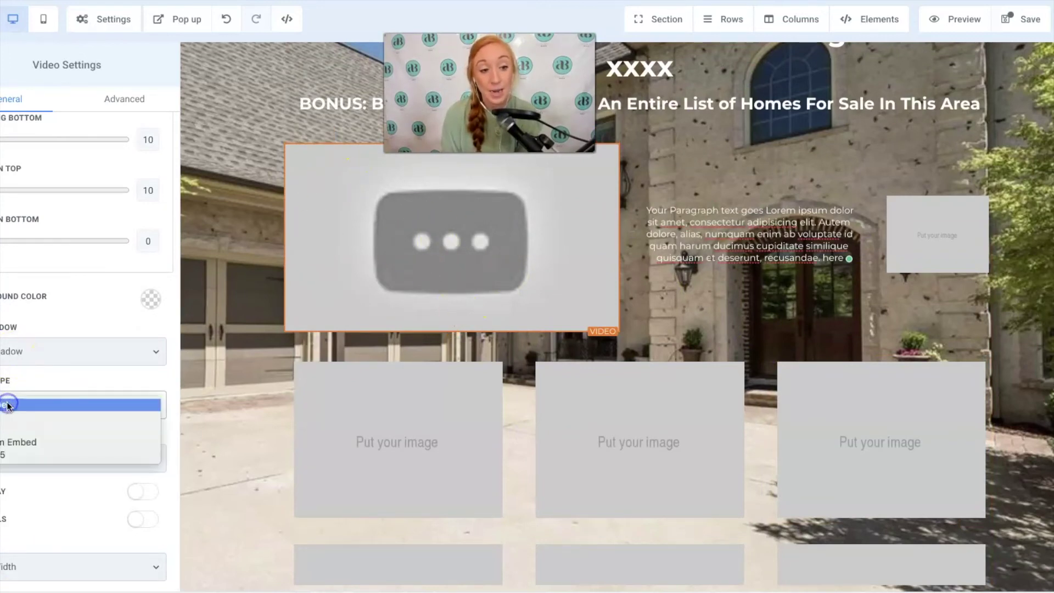
{"action": "left_click", "coordinate": [23, 378]}
{"action": "triple_click", "coordinate": [28, 448]}
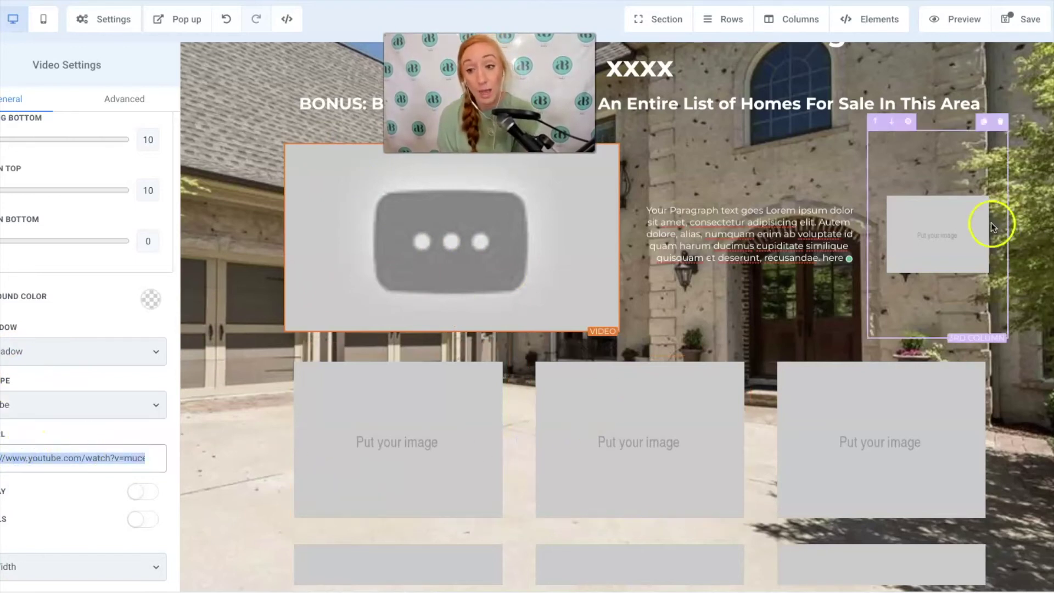
Replace the placeholder image beside the paragraph with the media library photo of the smiling dark-haired woman in a knit sweater
{"action": "left_click", "coordinate": [954, 219]}
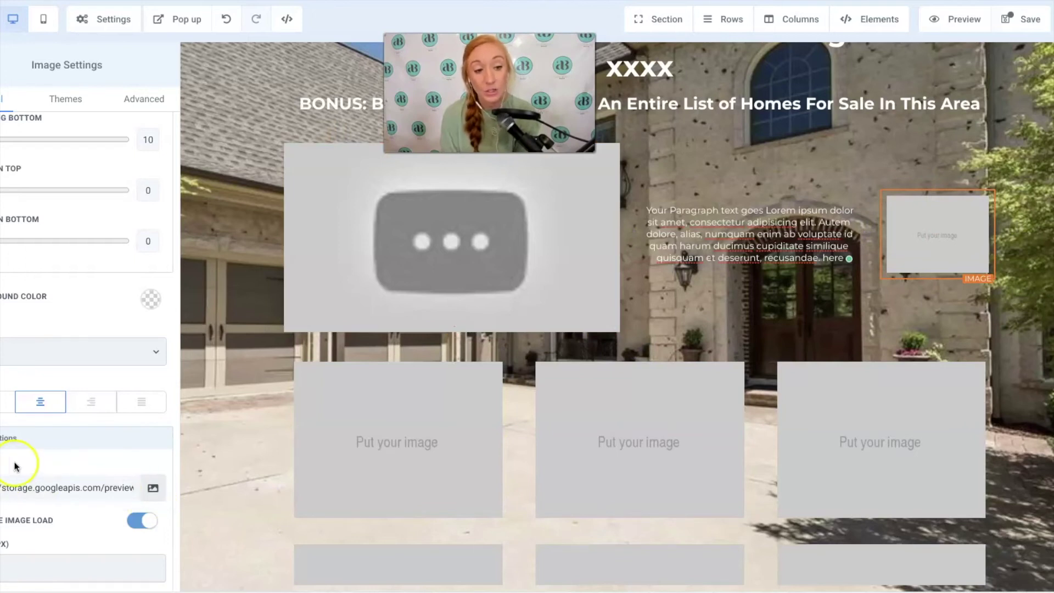
{"action": "left_click", "coordinate": [149, 487]}
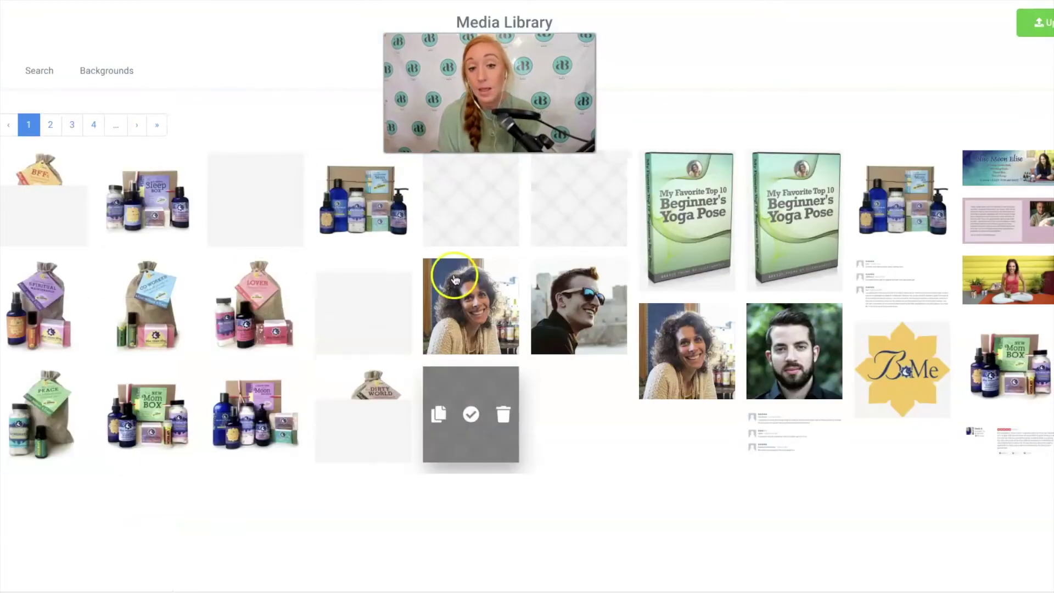
{"action": "left_click", "coordinate": [470, 302]}
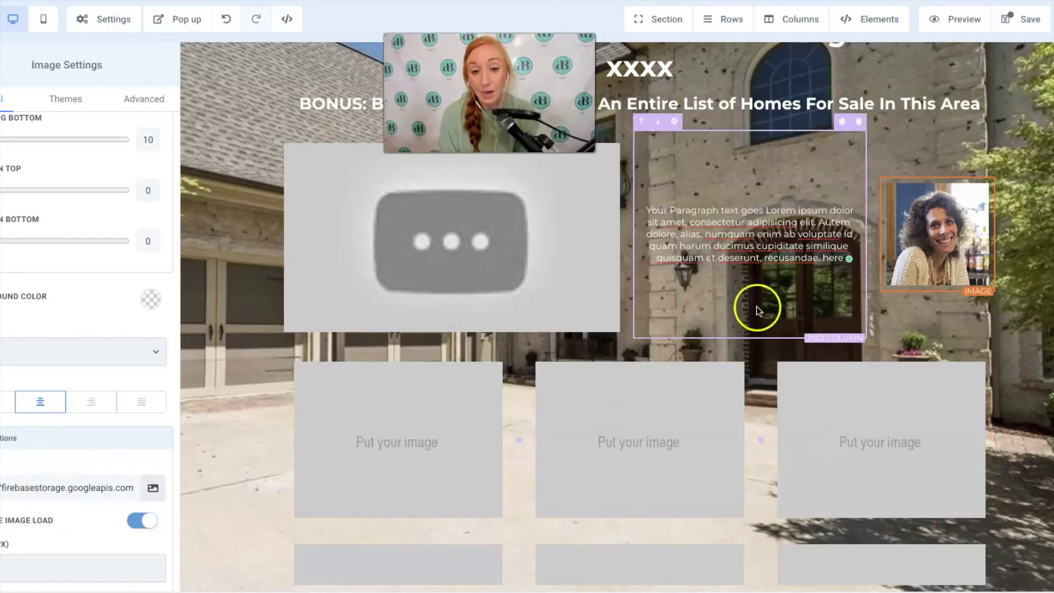
{"action": "left_click", "coordinate": [403, 433]}
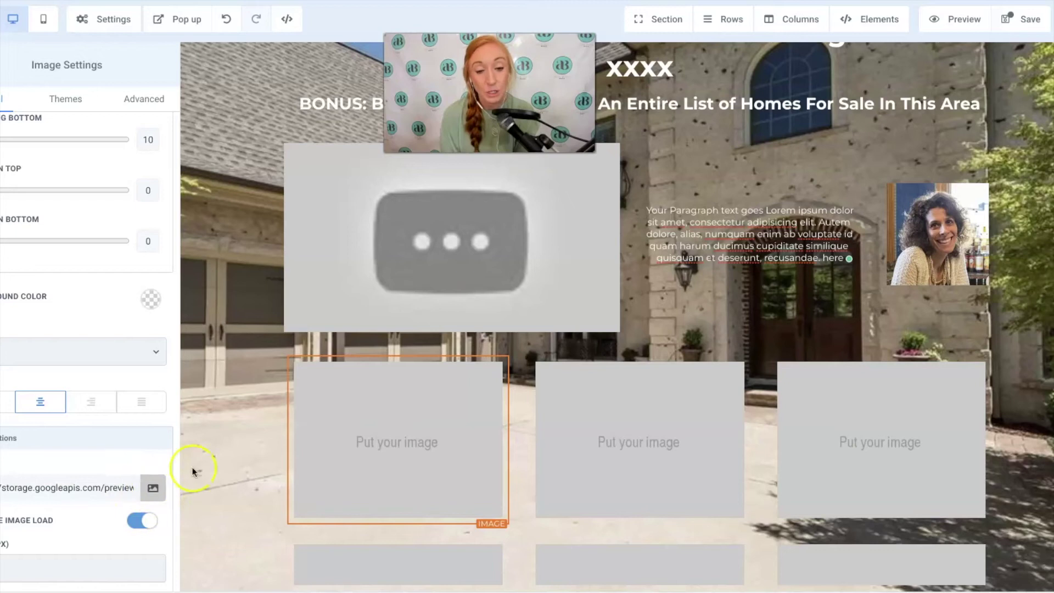
{"action": "left_click", "coordinate": [157, 489]}
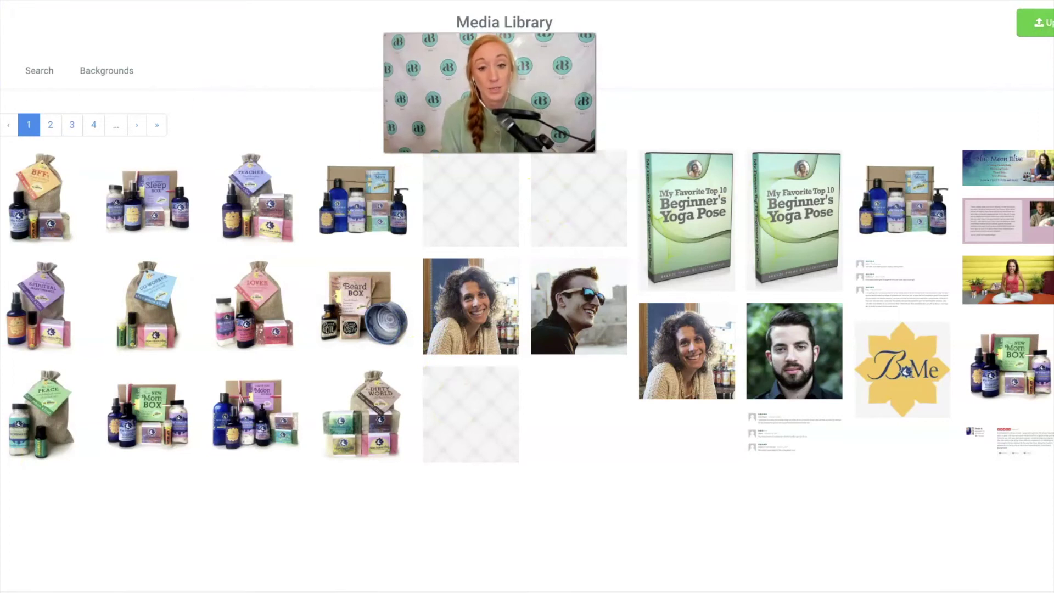
{"action": "key", "text": "Escape"}
Clear the website URL of the "Download An Entire List of Homes Under [$$$$]" button and save the page
{"action": "scroll", "coordinate": [575, 383], "scroll_direction": "down", "scroll_amount": 2}
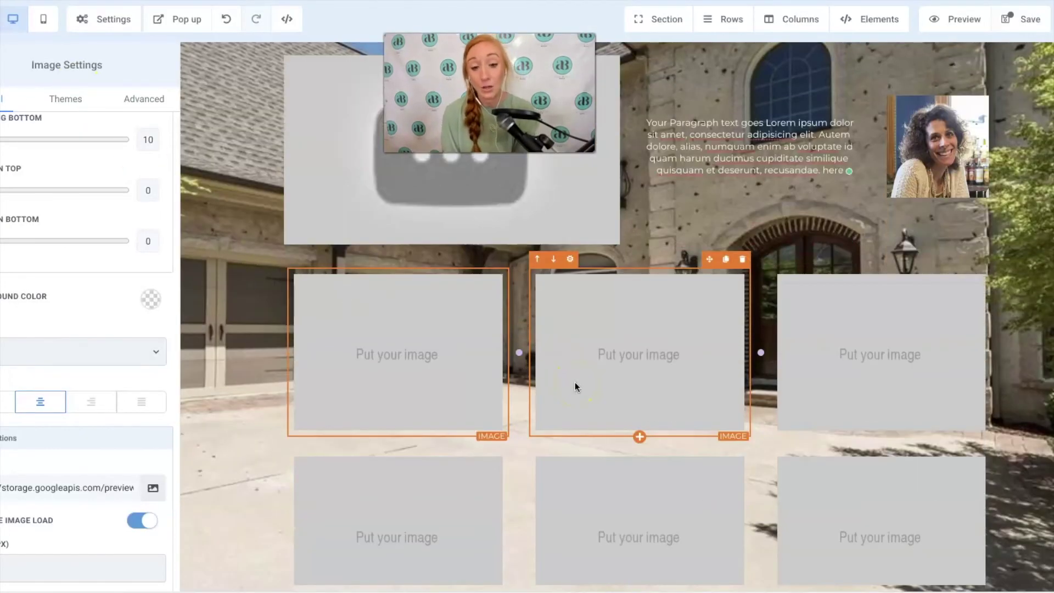
{"action": "scroll", "coordinate": [575, 382], "scroll_direction": "down", "scroll_amount": 5}
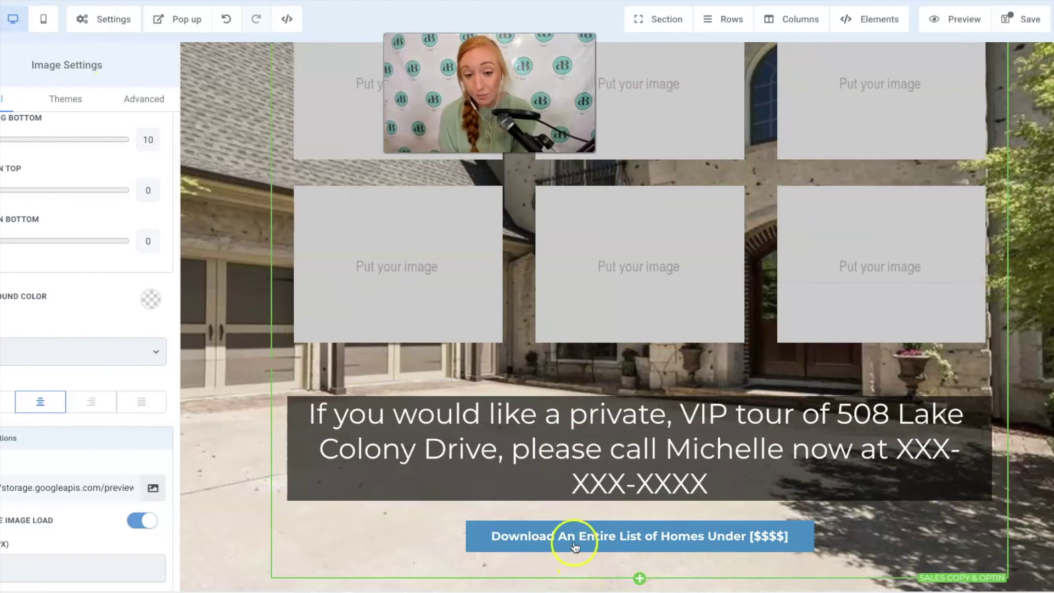
{"action": "left_click", "coordinate": [575, 547]}
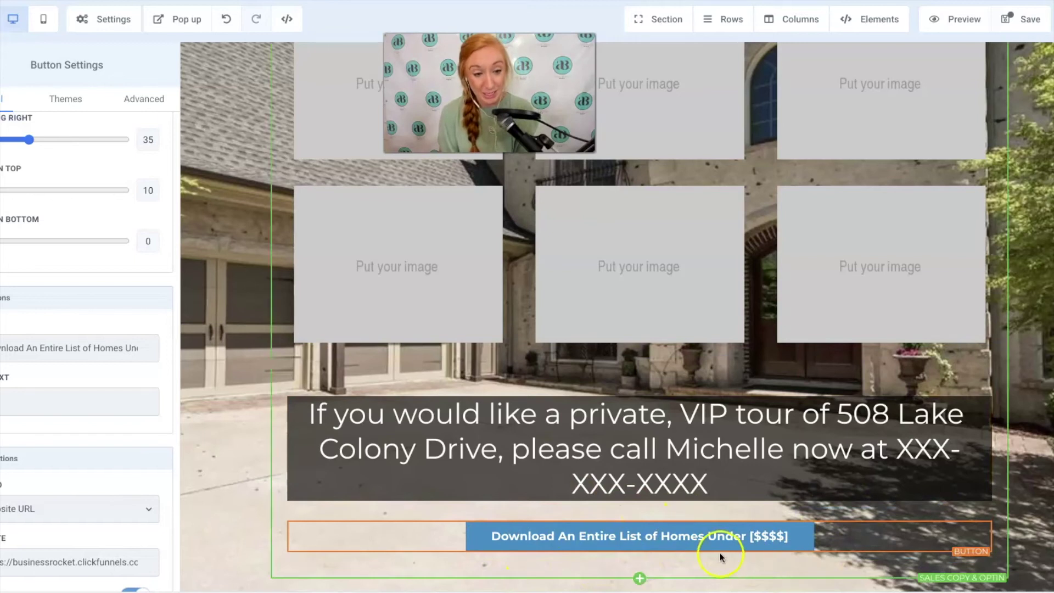
{"action": "scroll", "coordinate": [6, 411], "scroll_direction": "down", "scroll_amount": 1}
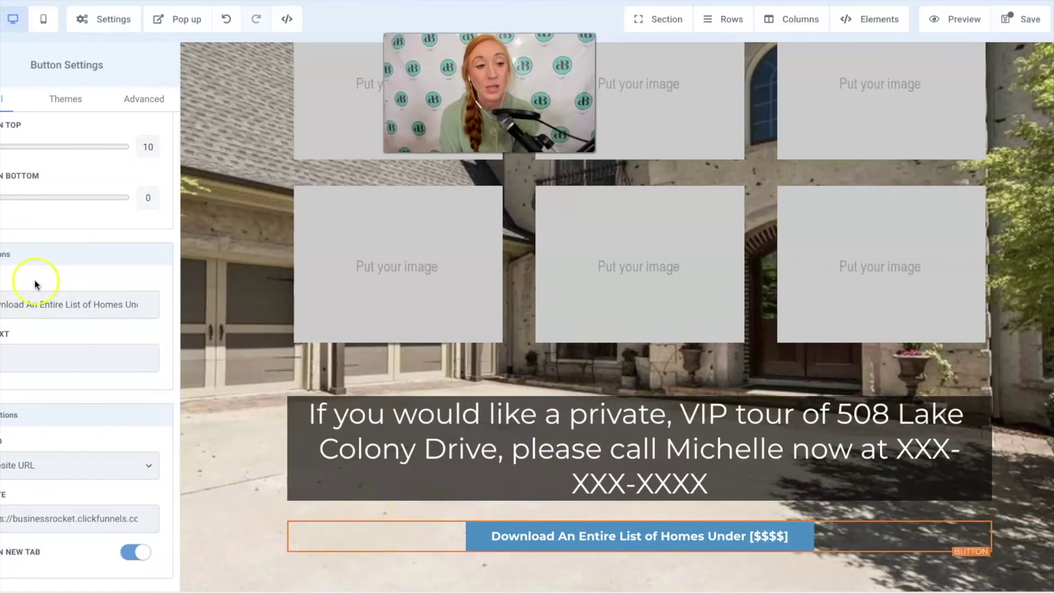
{"action": "triple_click", "coordinate": [38, 311]}
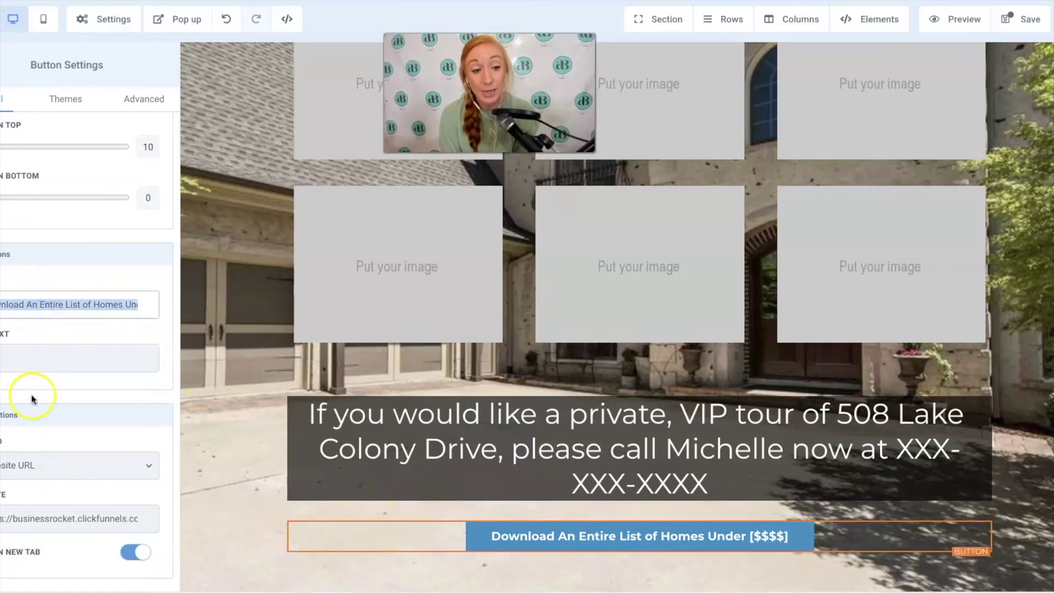
{"action": "left_click", "coordinate": [36, 456]}
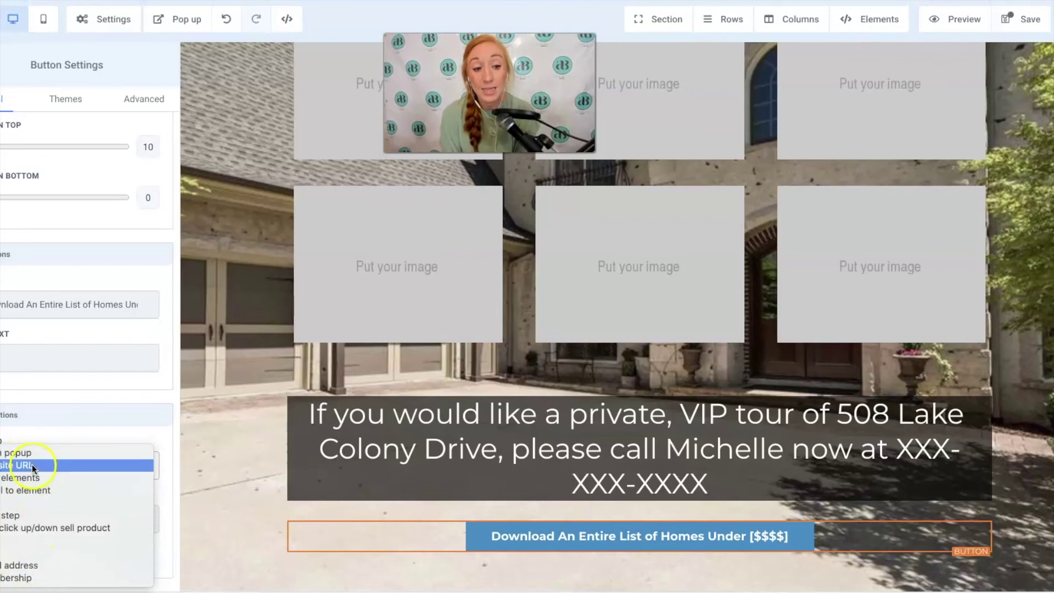
{"action": "left_click", "coordinate": [48, 406]}
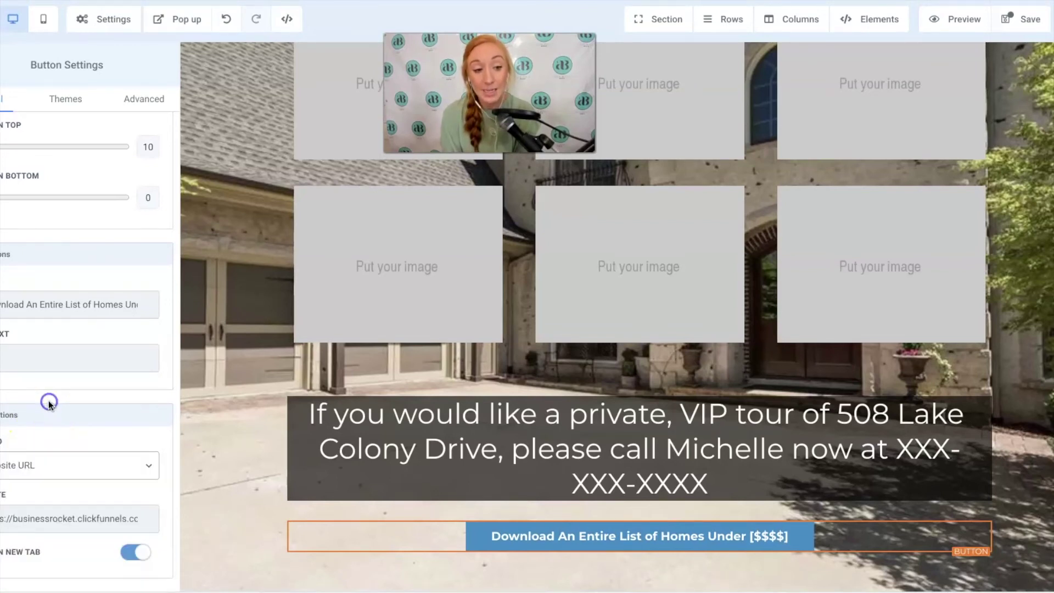
{"action": "triple_click", "coordinate": [15, 519]}
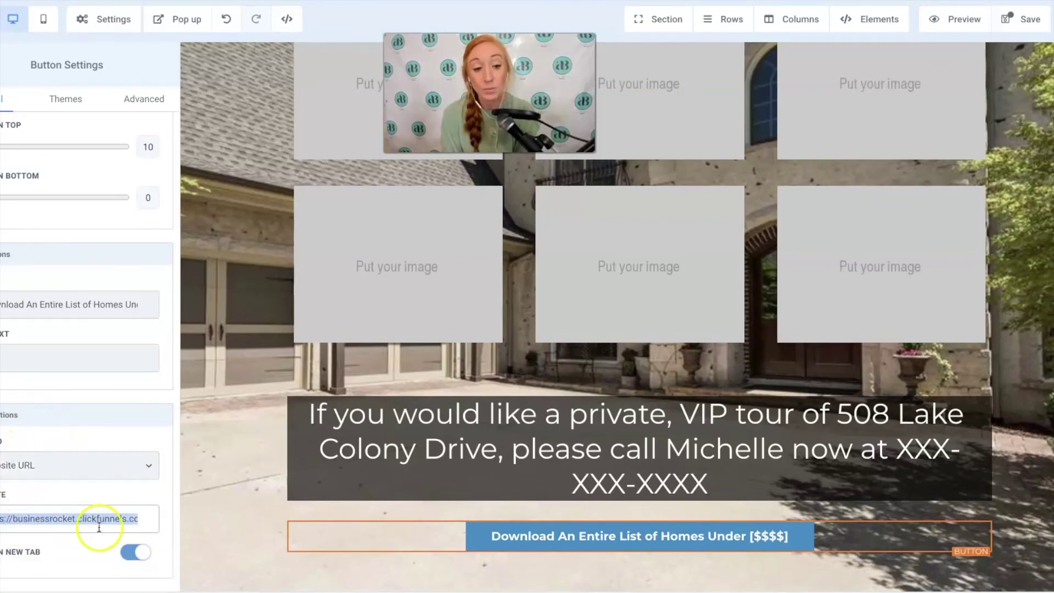
{"action": "key", "text": "BackSpace"}
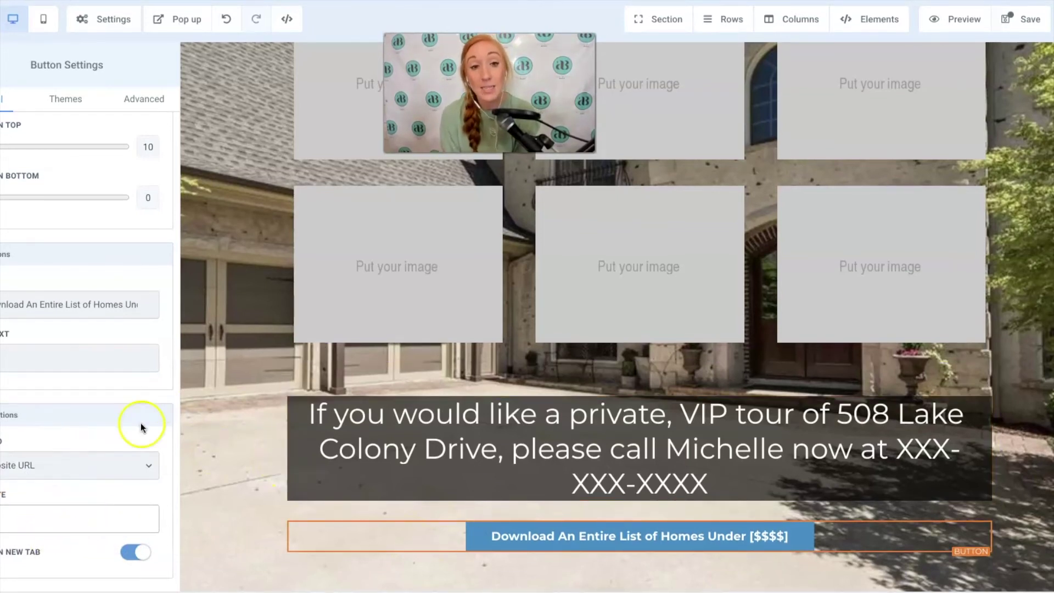
{"action": "scroll", "coordinate": [618, 390], "scroll_direction": "up", "scroll_amount": 6}
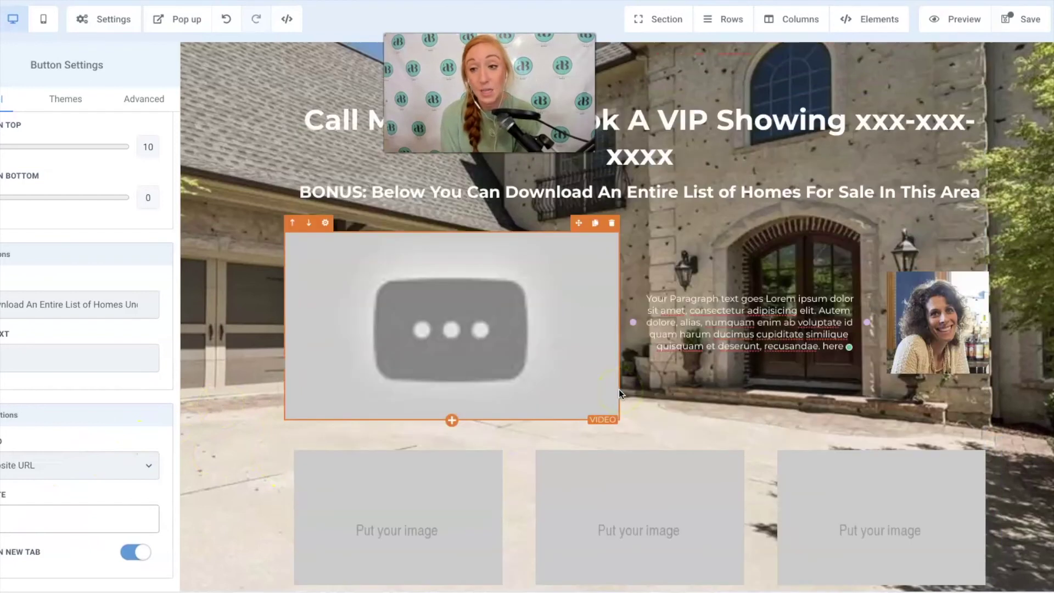
{"action": "left_click", "coordinate": [1027, 19]}
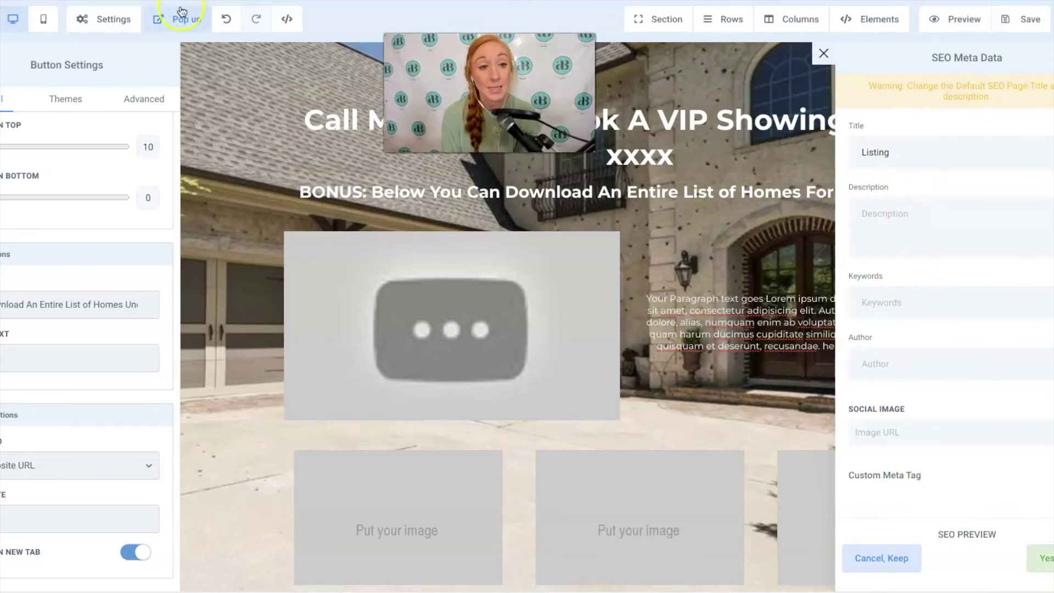
Look at the page's tracking code editor for header and footer code, and close it without adding code
{"action": "left_click", "coordinate": [83, 20]}
{"action": "left_click", "coordinate": [110, 64]}
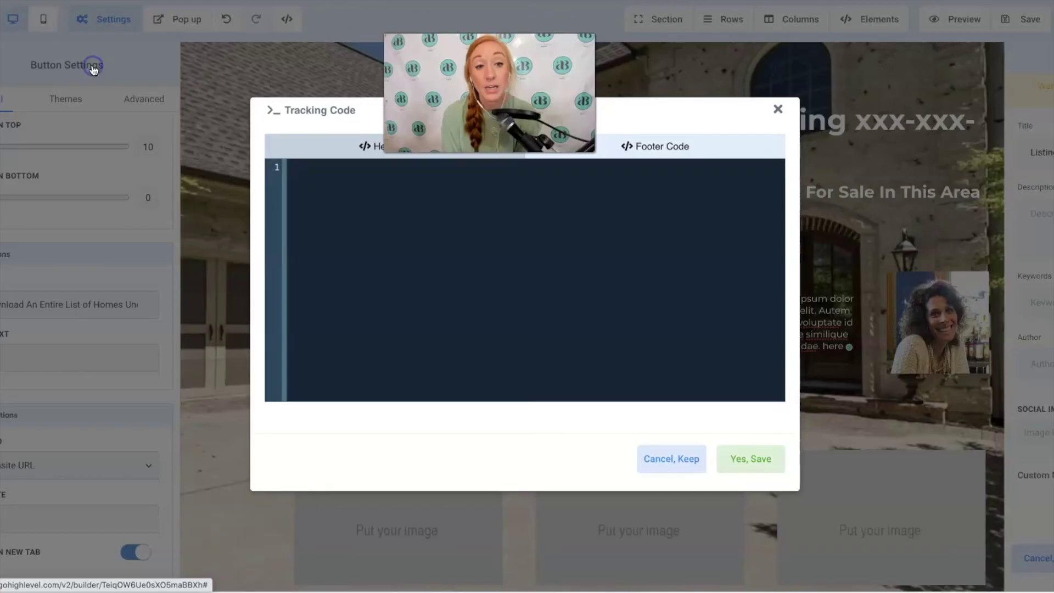
{"action": "left_click", "coordinate": [377, 238]}
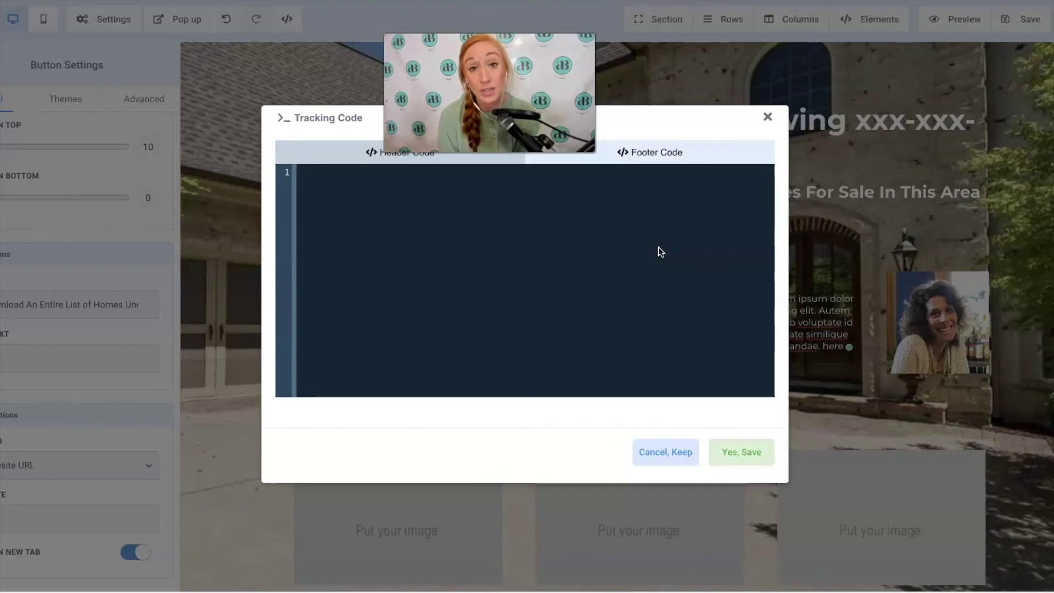
{"action": "left_click", "coordinate": [768, 117]}
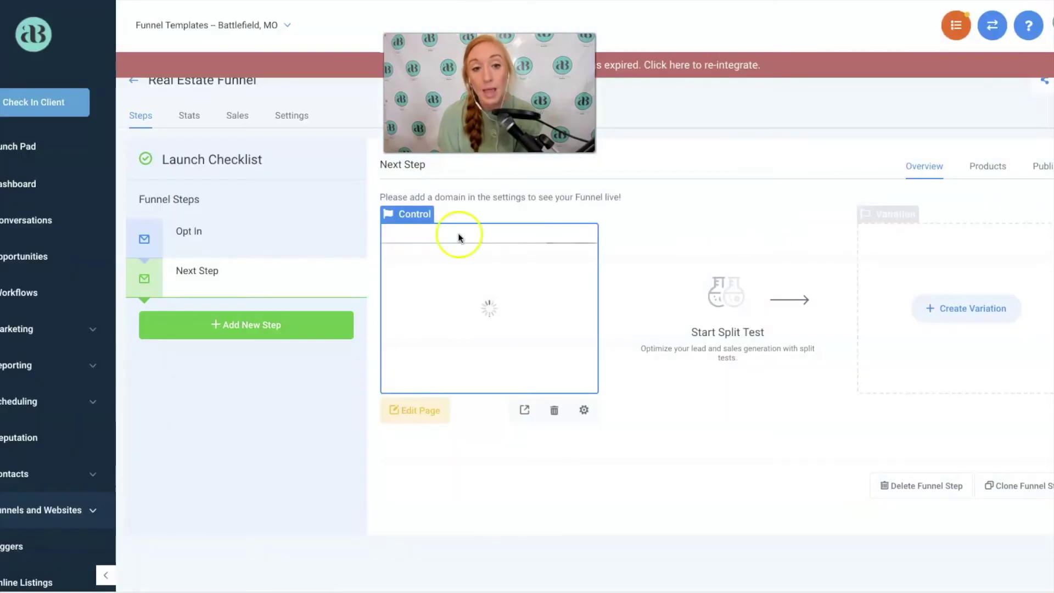
Open the Opt In funnel step's page for editing and examine the form's settings, including its submit action
{"action": "left_click", "coordinate": [262, 235]}
{"action": "left_click", "coordinate": [420, 412]}
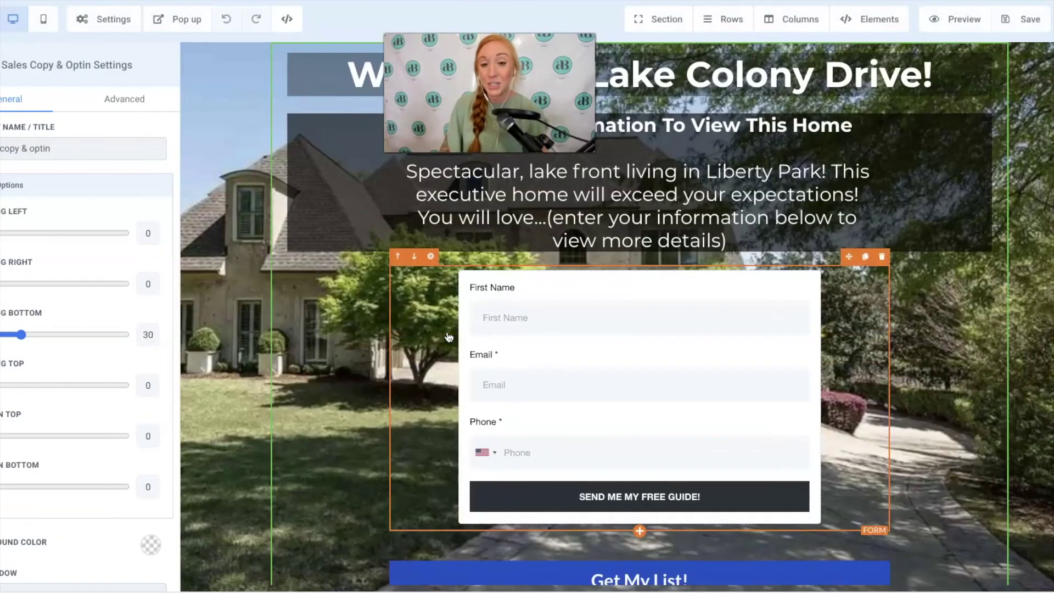
{"action": "left_click", "coordinate": [654, 379]}
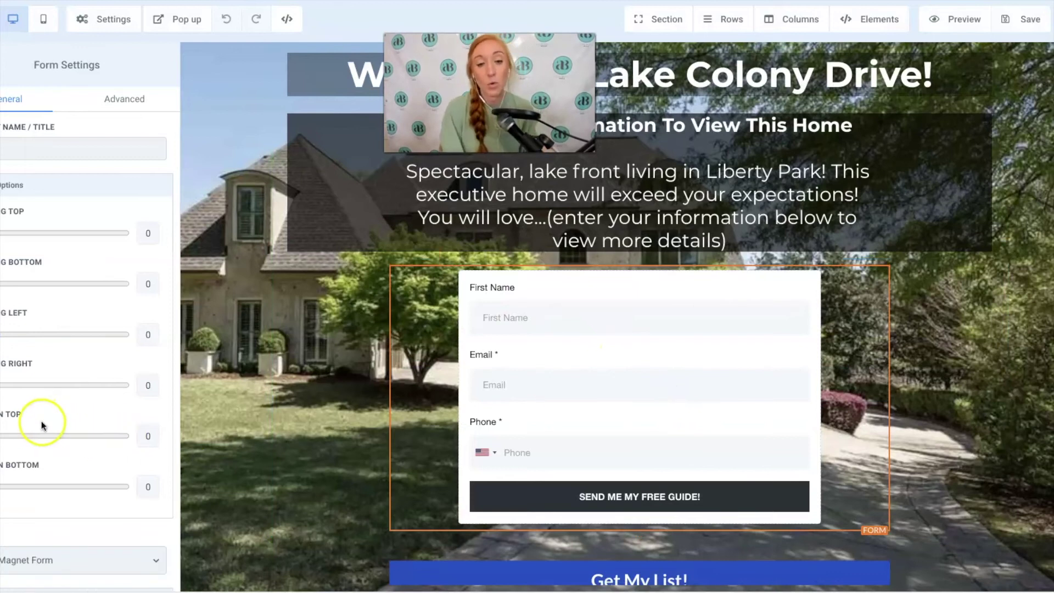
{"action": "scroll", "coordinate": [63, 408], "scroll_direction": "down", "scroll_amount": 2}
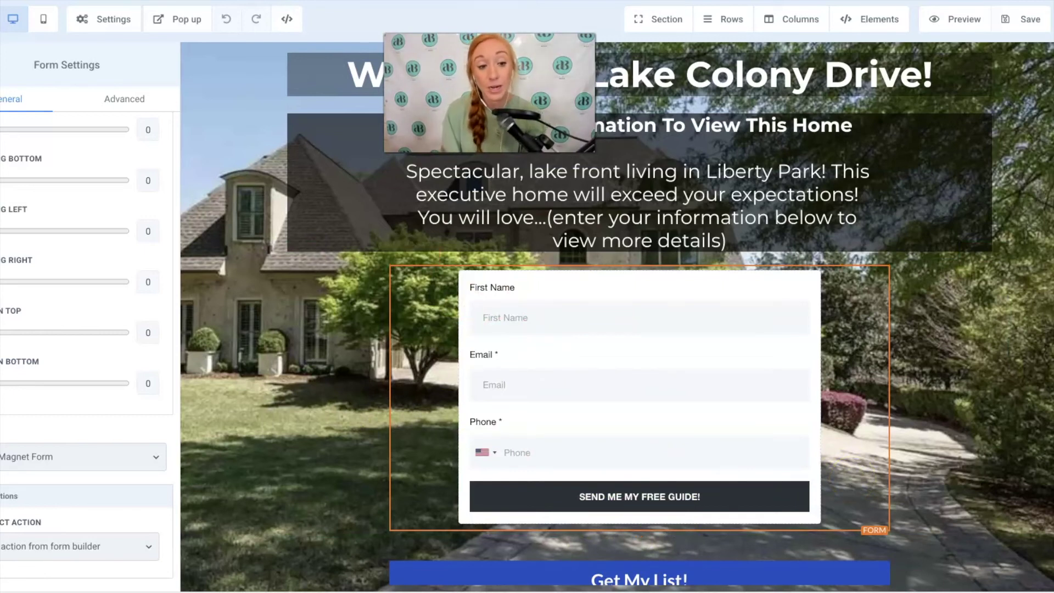
Set the opt-in form's submit action to go to the next step, save the page, and return to the funnel's steps
{"action": "left_click", "coordinate": [108, 541]}
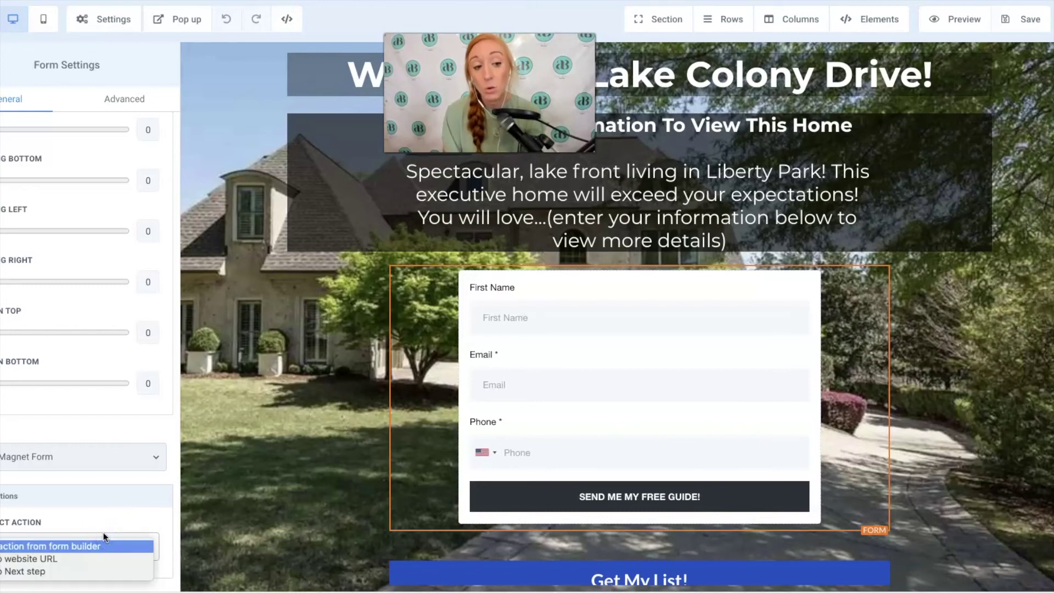
{"action": "left_click", "coordinate": [20, 571]}
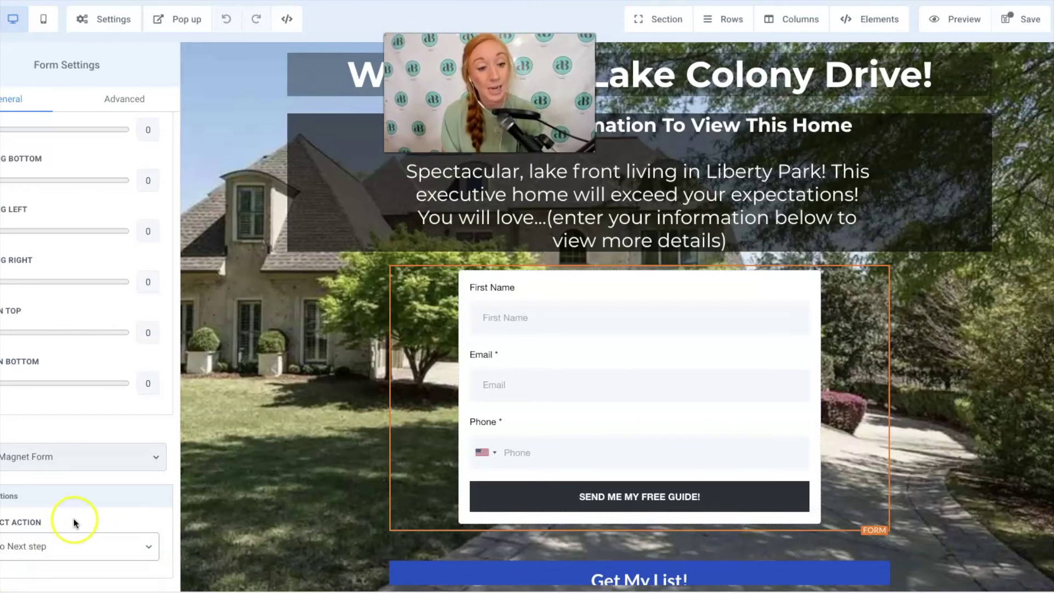
{"action": "left_click", "coordinate": [1030, 22]}
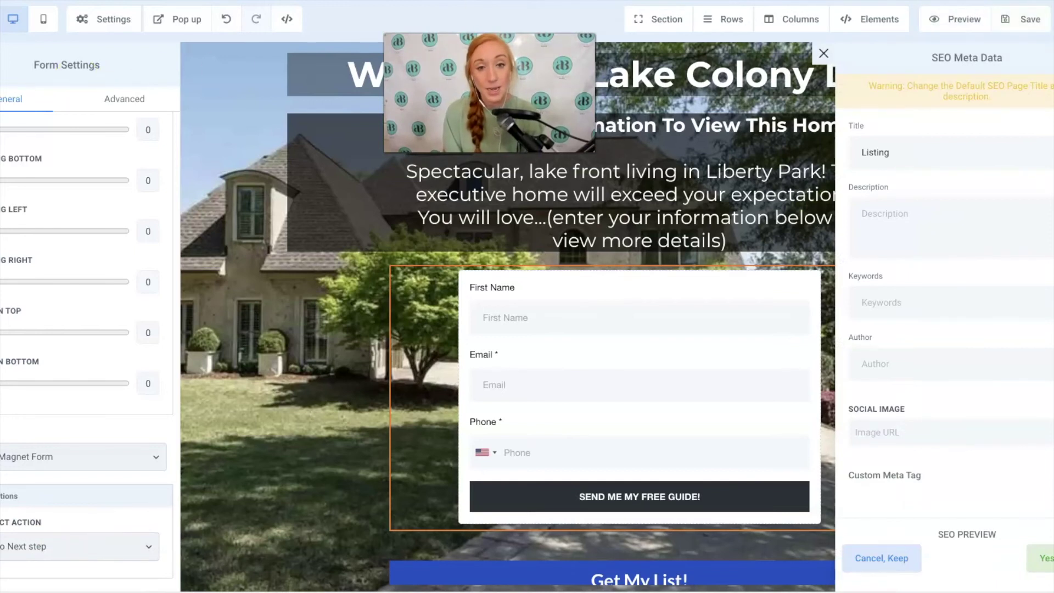
{"action": "left_click", "coordinate": [188, 99]}
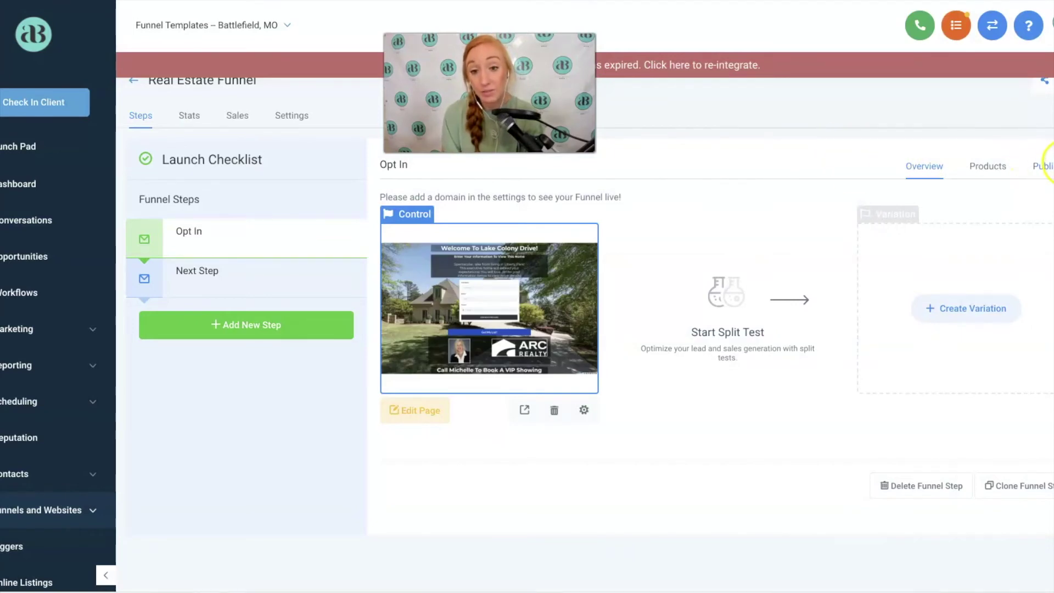
Open the Real Estate Funnel's settings and look at the domains available for the funnel without choosing one
{"action": "left_click", "coordinate": [1046, 166]}
{"action": "left_click", "coordinate": [927, 165]}
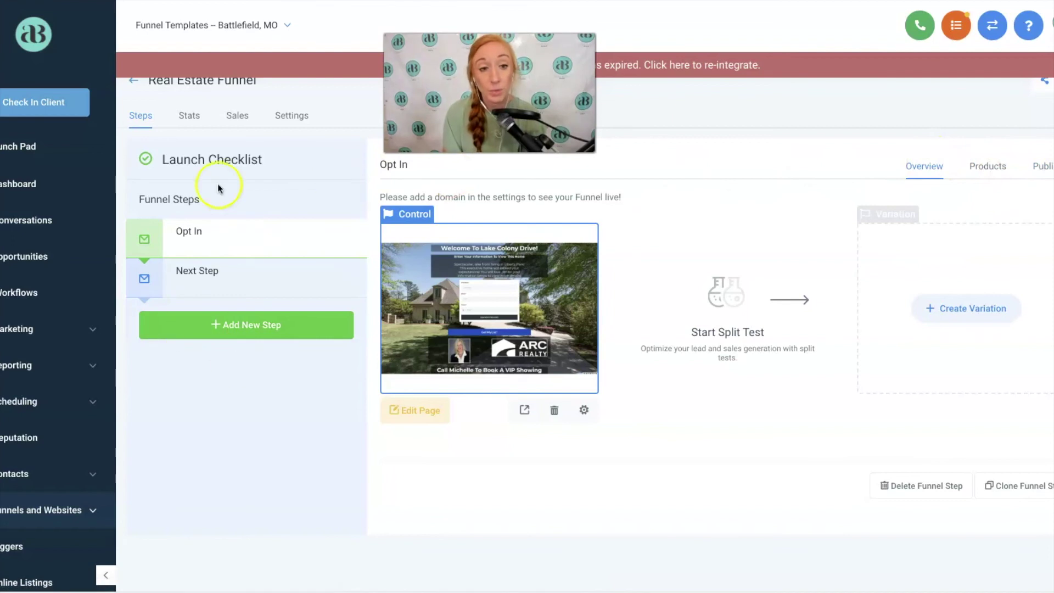
{"action": "left_click", "coordinate": [292, 118]}
{"action": "left_click", "coordinate": [293, 123]}
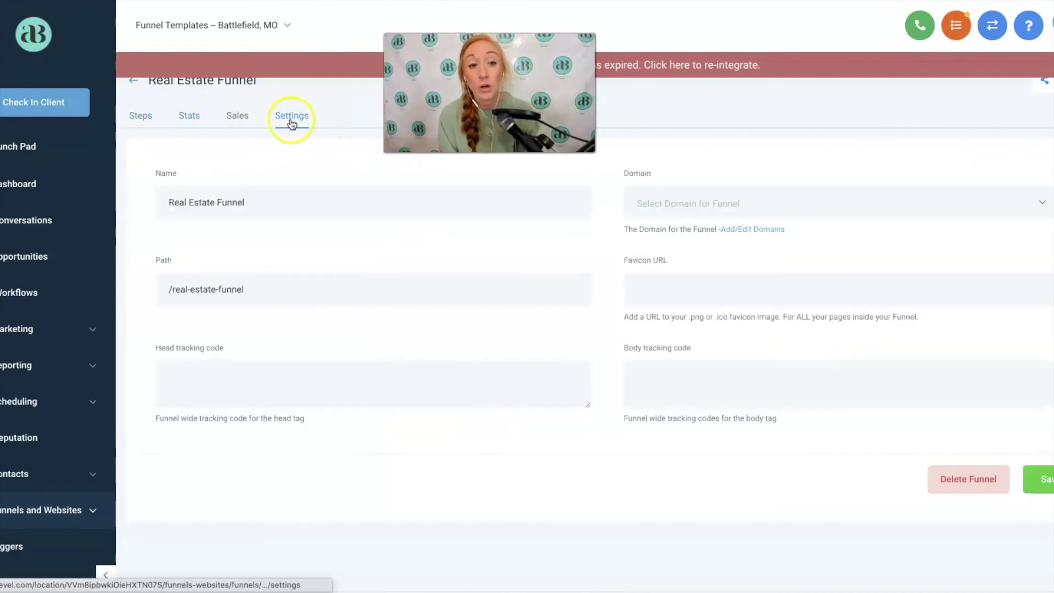
{"action": "left_click", "coordinate": [625, 174]}
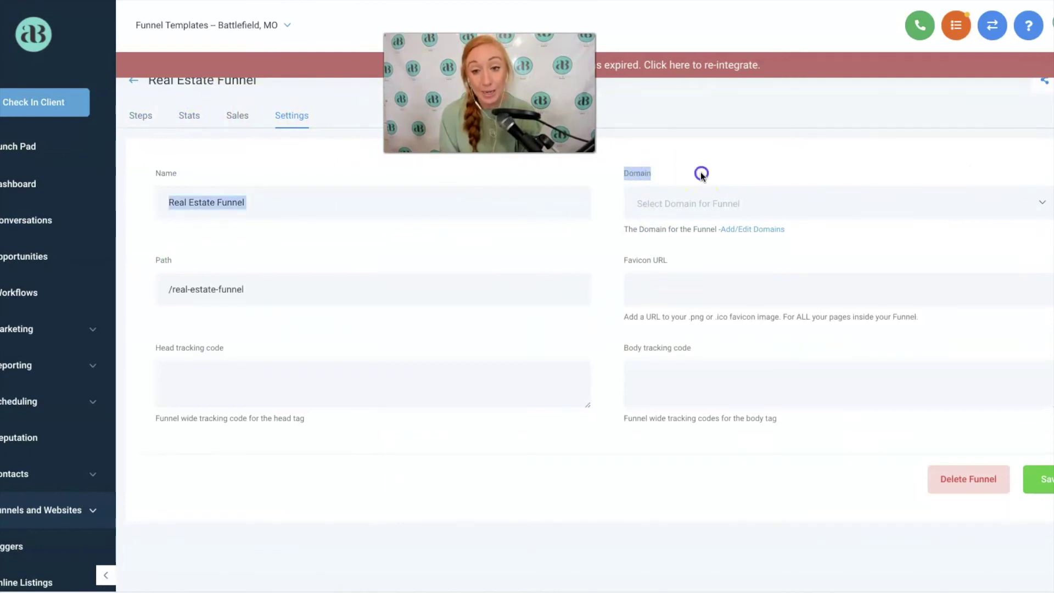
{"action": "left_click", "coordinate": [677, 207]}
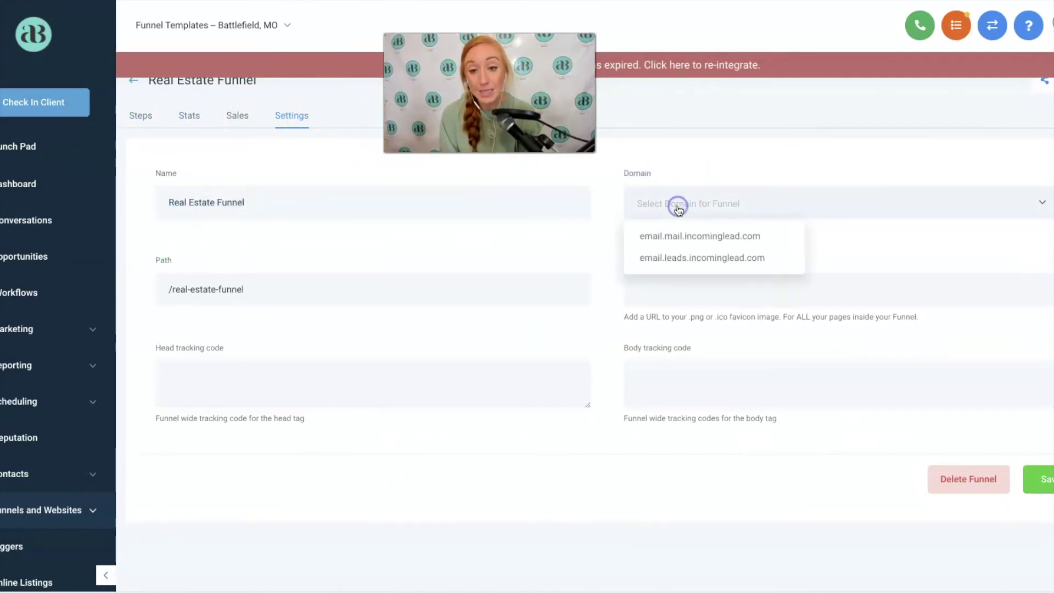
{"action": "left_click", "coordinate": [685, 175]}
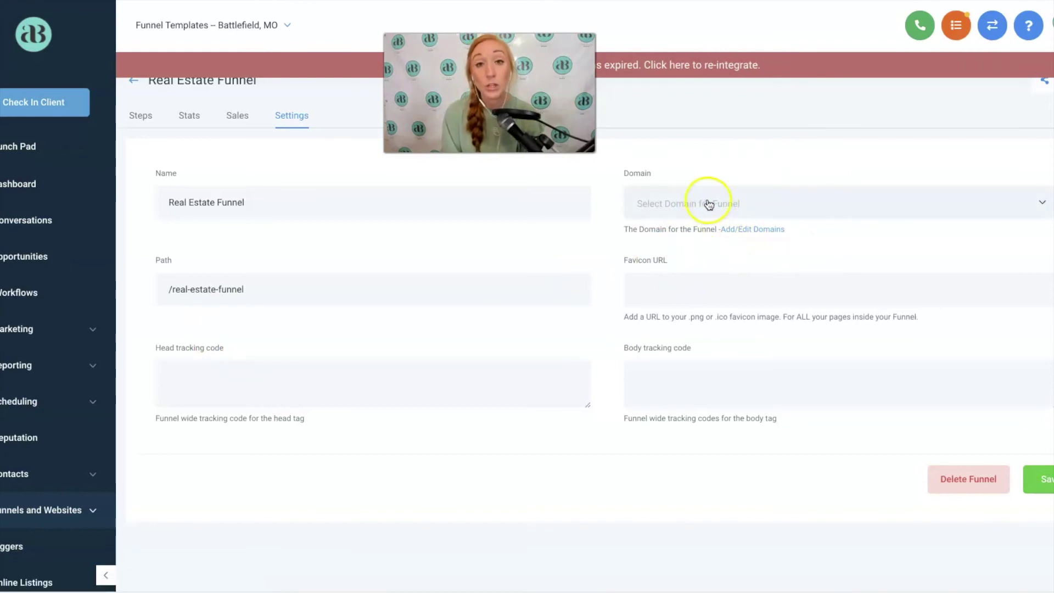
Open the domain management page, examine the A record and CNAME requirements for adding a new domain, and close the form without adding one
{"action": "left_click", "coordinate": [756, 232]}
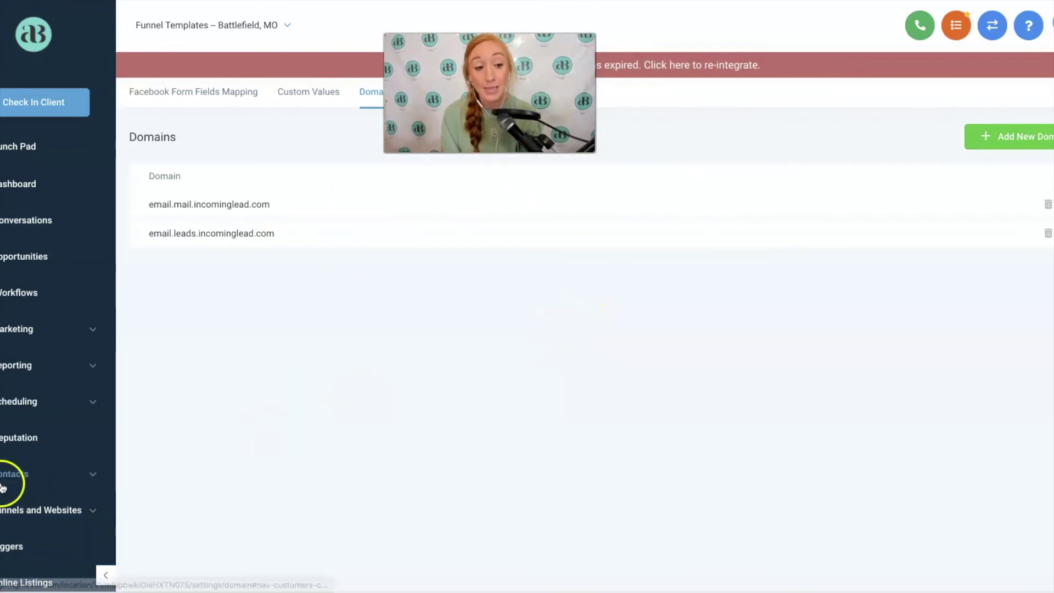
{"action": "scroll", "coordinate": [22, 478], "scroll_direction": "down", "scroll_amount": 2}
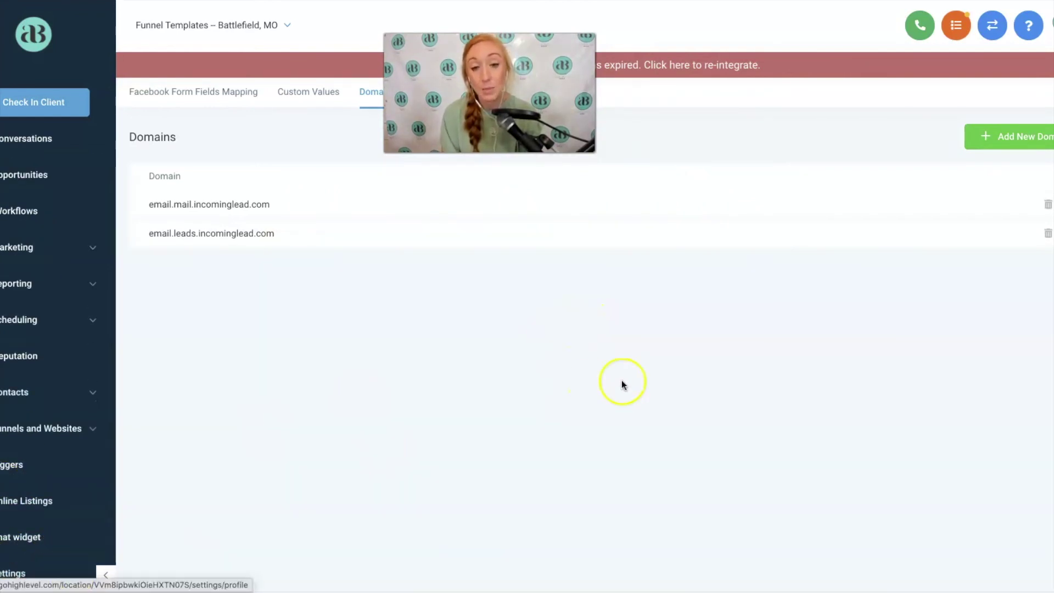
{"action": "left_click", "coordinate": [1013, 140]}
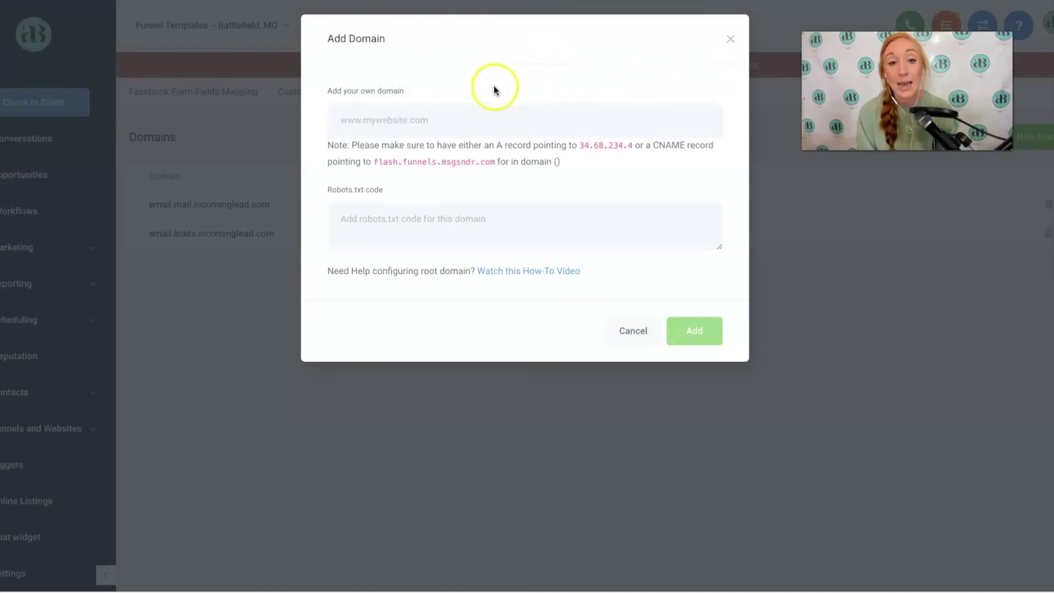
{"action": "left_click", "coordinate": [485, 120]}
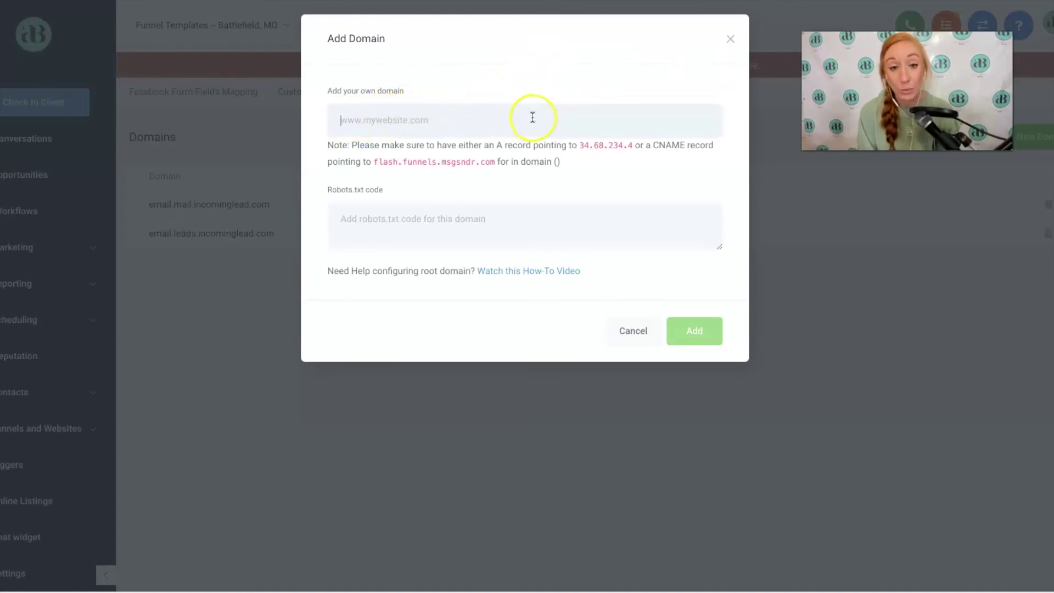
{"action": "left_click_drag", "start_coordinate": [333, 144], "coordinate": [596, 163]}
{"action": "left_click", "coordinate": [596, 163]}
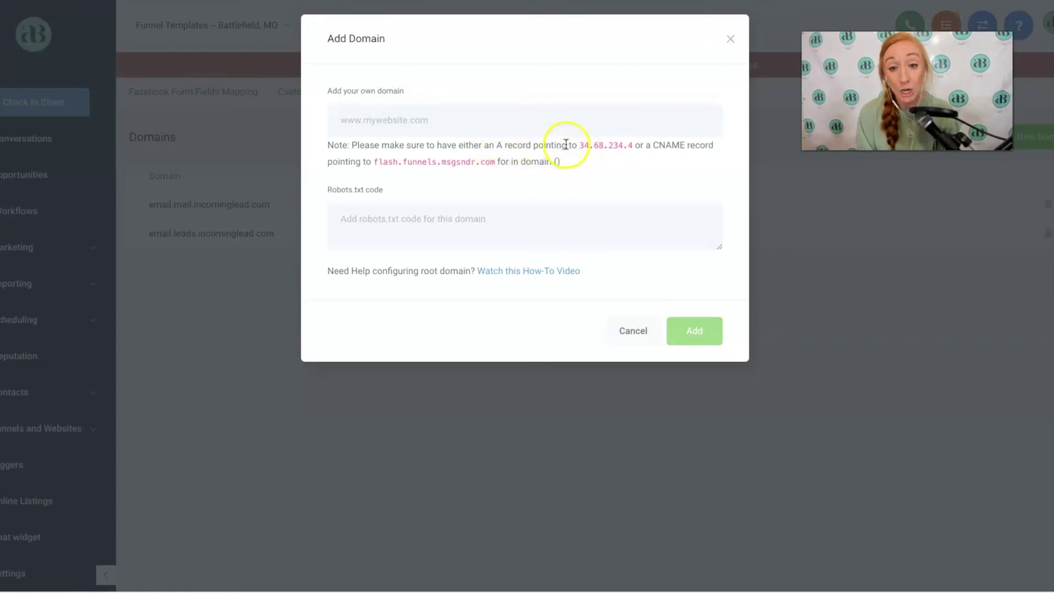
{"action": "left_click_drag", "start_coordinate": [577, 145], "coordinate": [629, 146]}
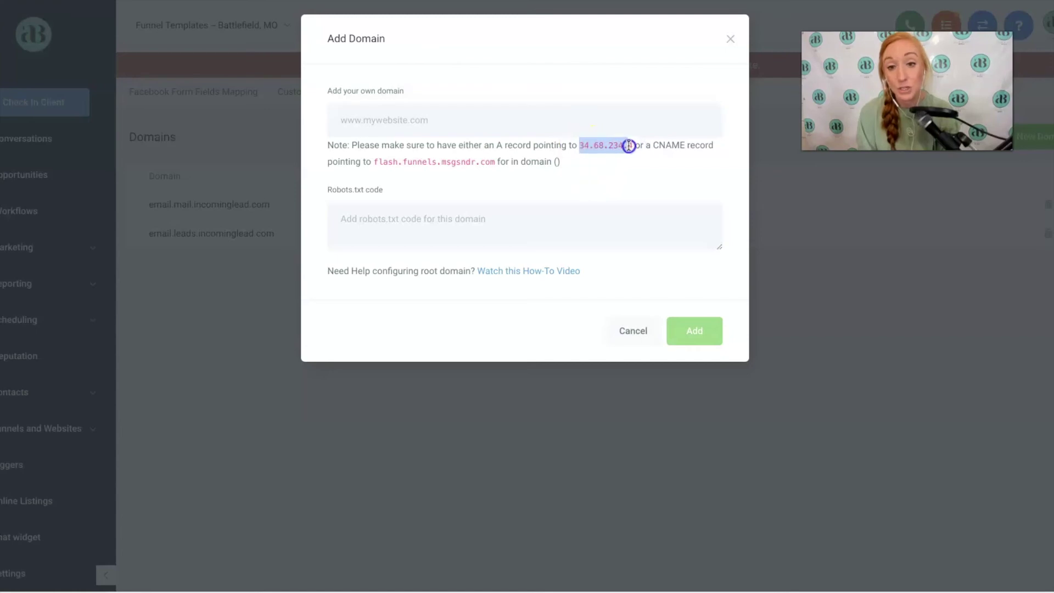
{"action": "left_click", "coordinate": [651, 146]}
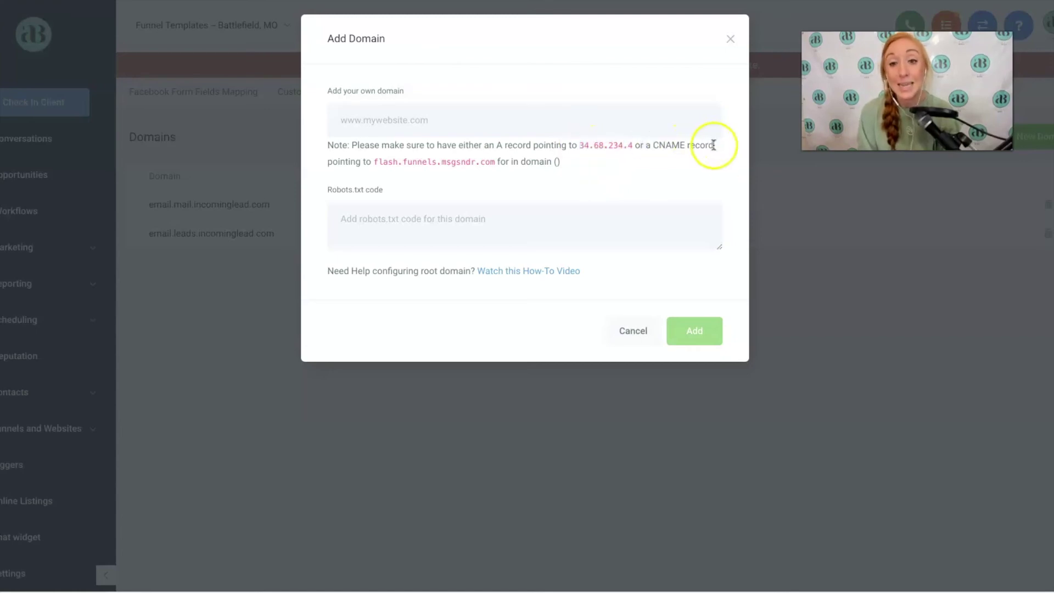
{"action": "left_click_drag", "start_coordinate": [373, 161], "coordinate": [497, 160]}
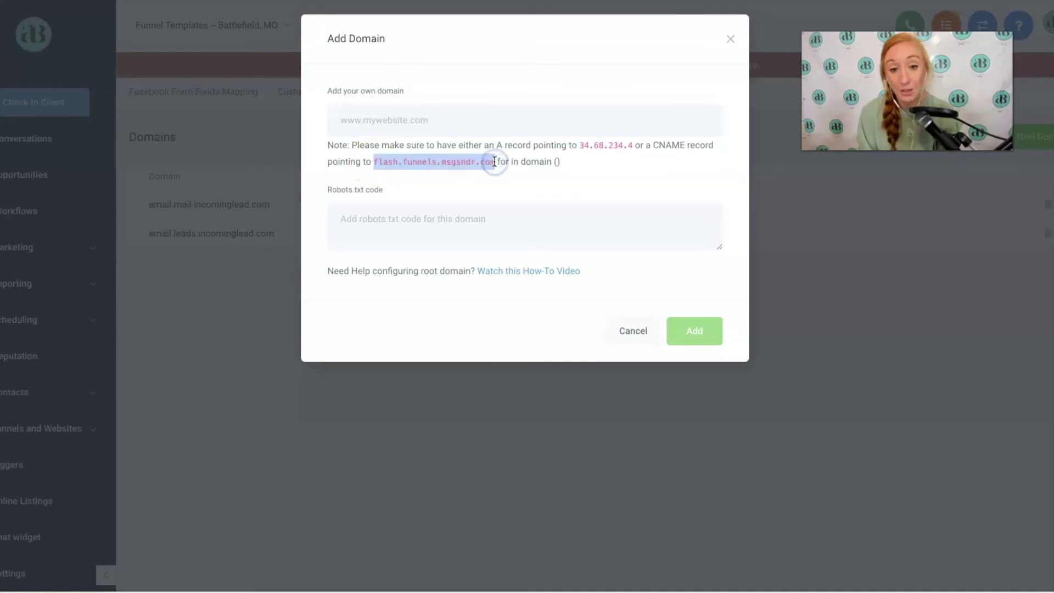
{"action": "left_click", "coordinate": [435, 196]}
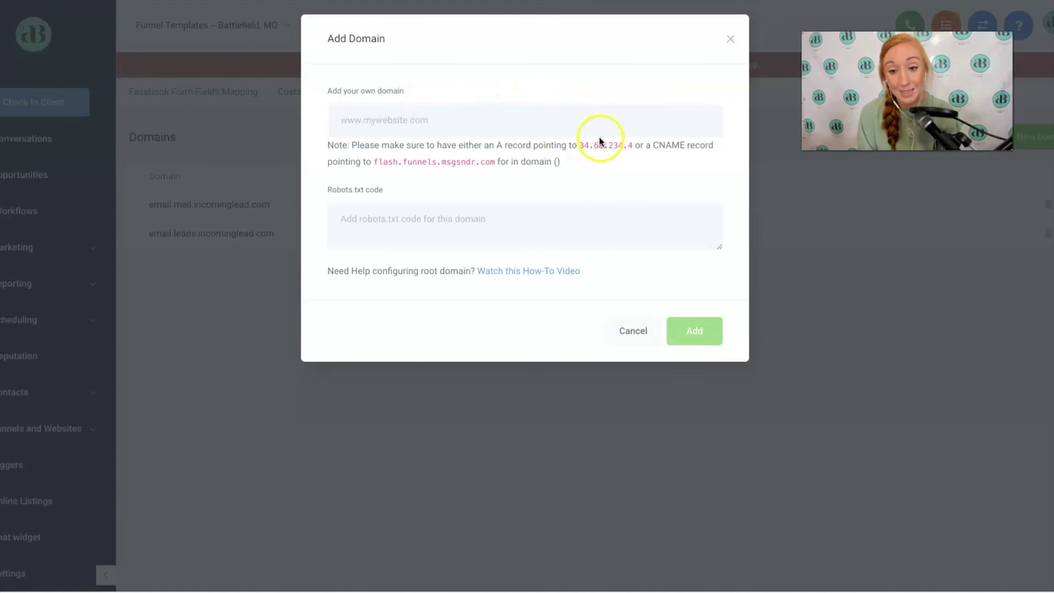
{"action": "left_click", "coordinate": [731, 39]}
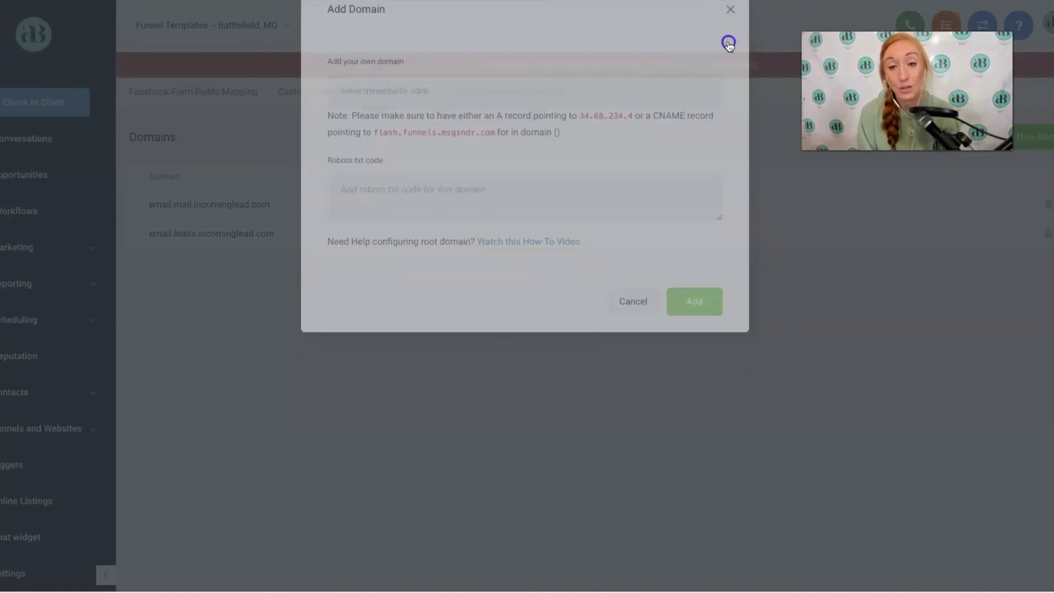
Reopen the Real Estate Funnel's settings, set its domain to email.mail.incominglead.com, and save
{"action": "left_click", "coordinate": [22, 429]}
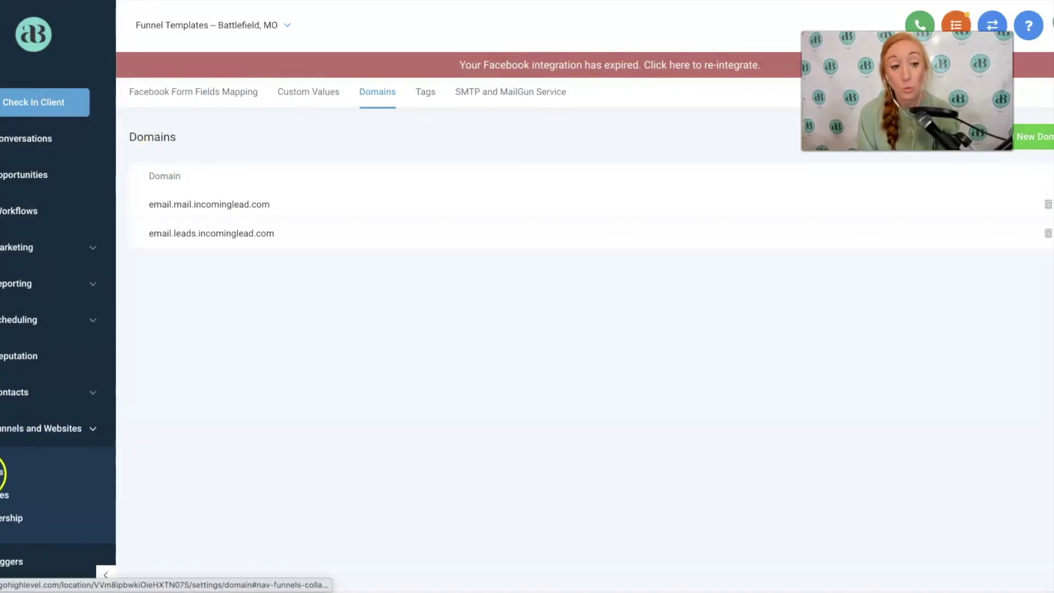
{"action": "left_click", "coordinate": [3, 472]}
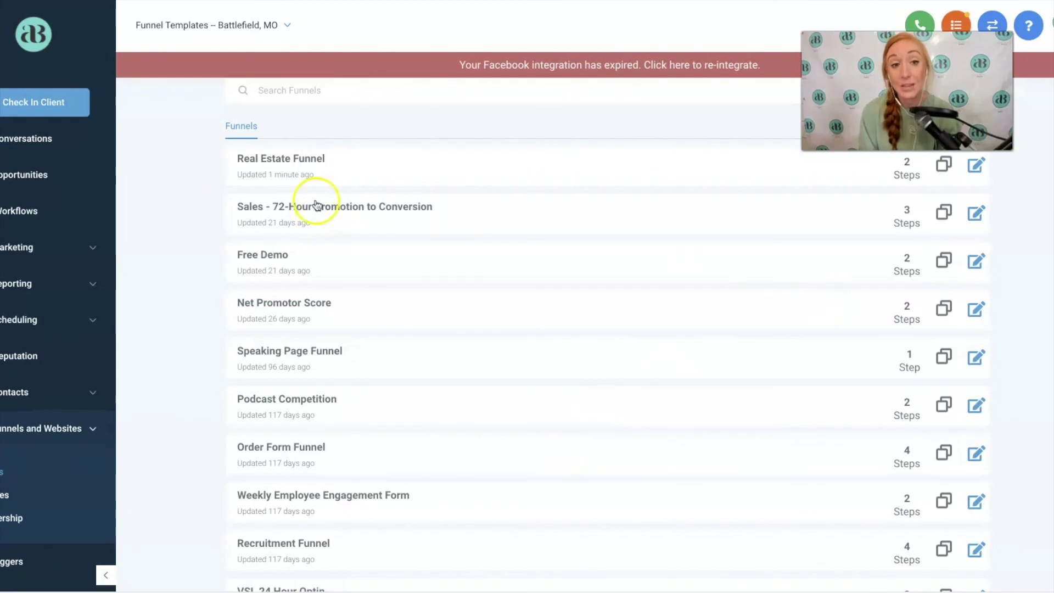
{"action": "left_click", "coordinate": [287, 156]}
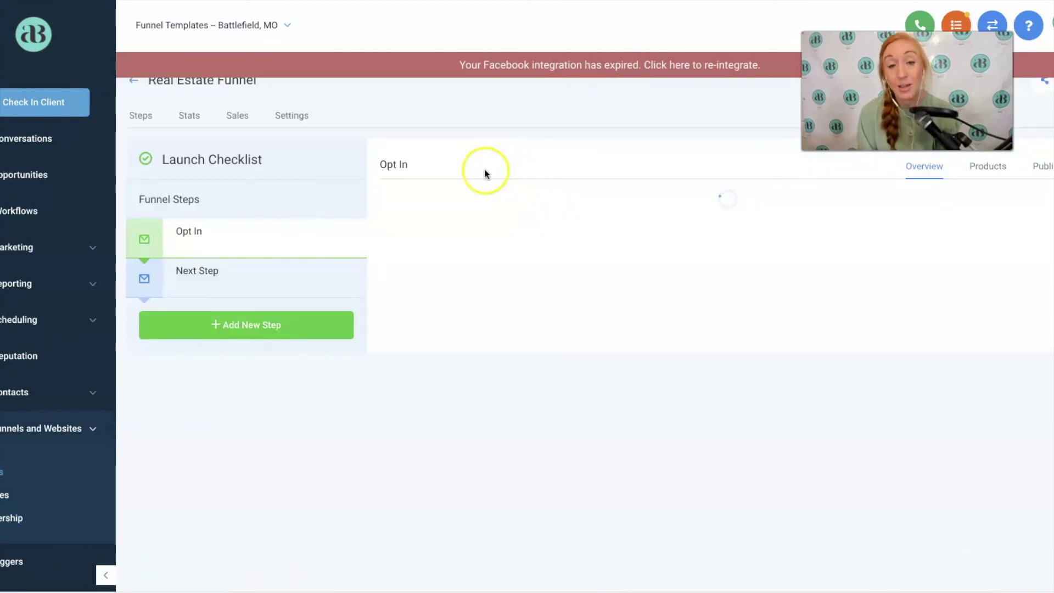
{"action": "left_click", "coordinate": [290, 116]}
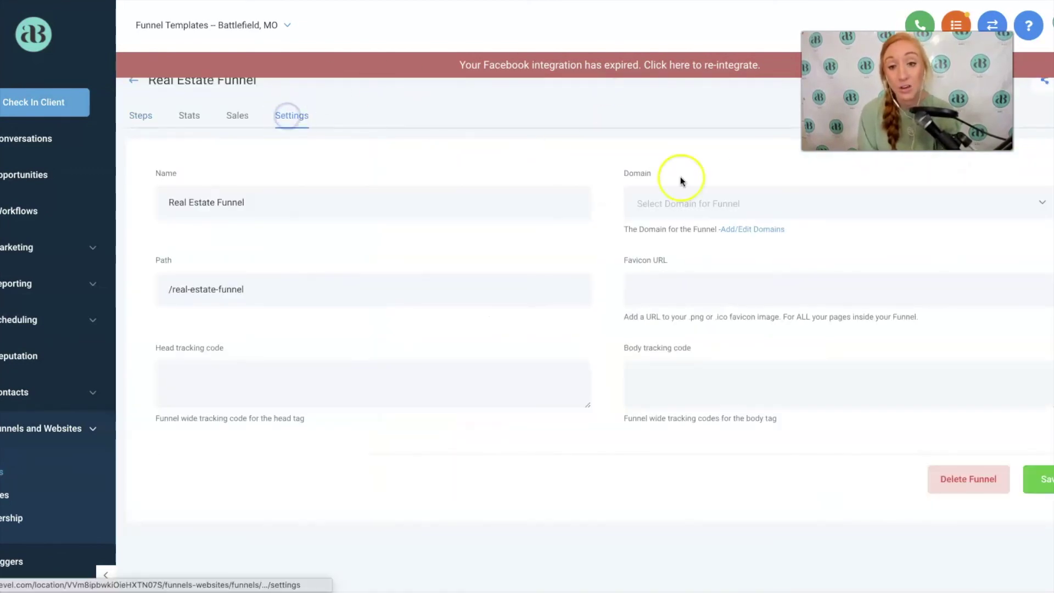
{"action": "left_click", "coordinate": [692, 213]}
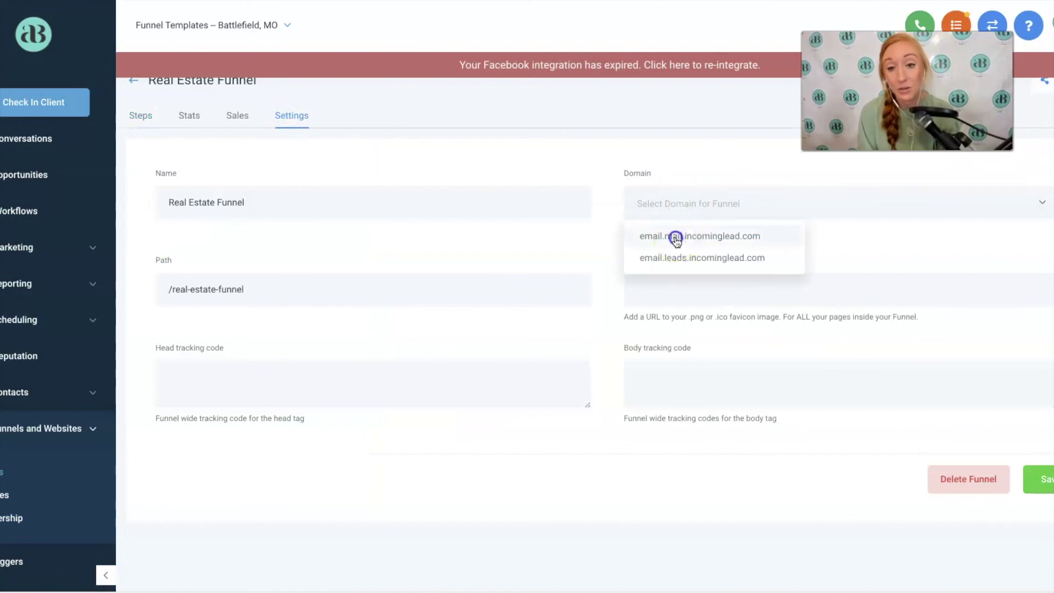
{"action": "left_click", "coordinate": [676, 237]}
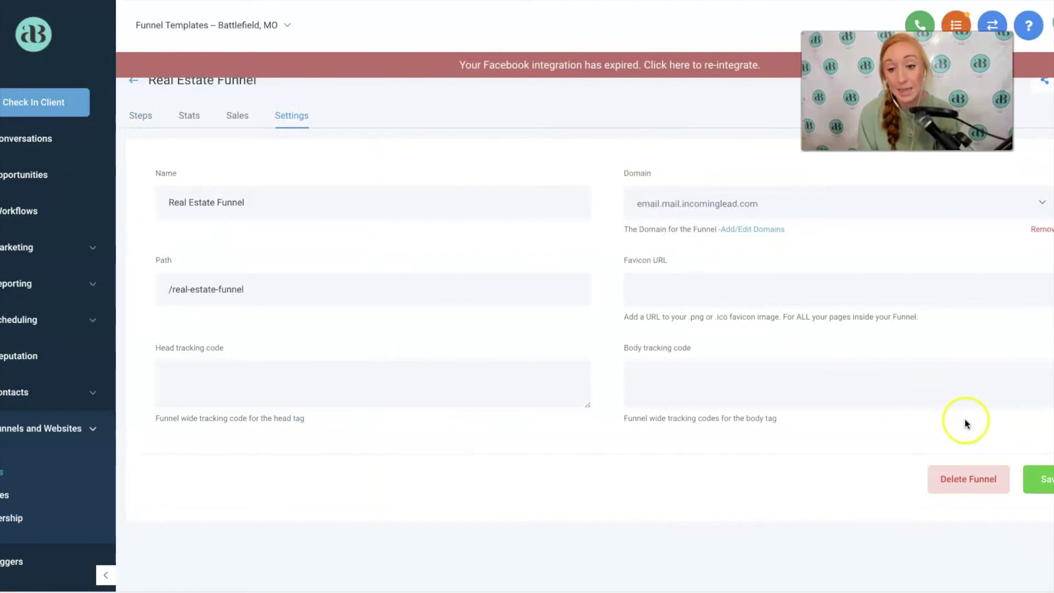
{"action": "left_click", "coordinate": [641, 282]}
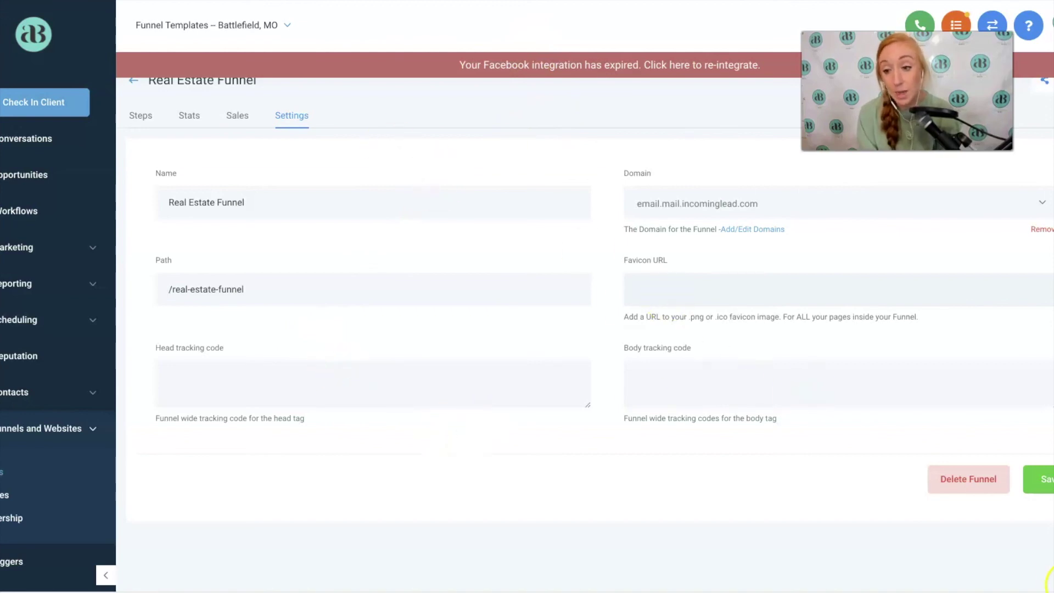
{"action": "left_click", "coordinate": [1046, 480]}
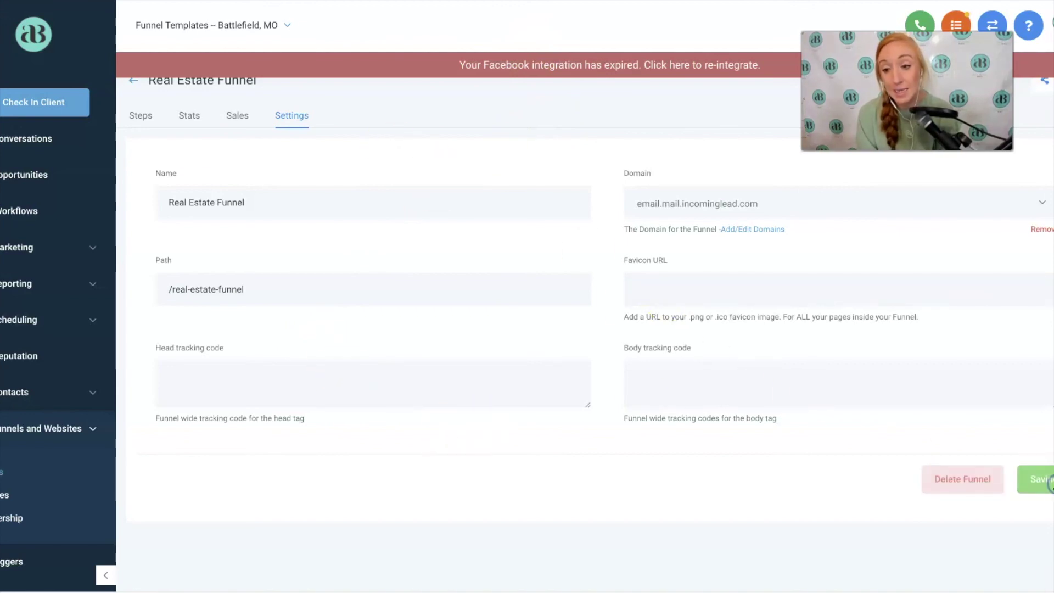
Return to the funnel's steps and examine the full web address of the Opt In page
{"action": "left_click", "coordinate": [141, 117]}
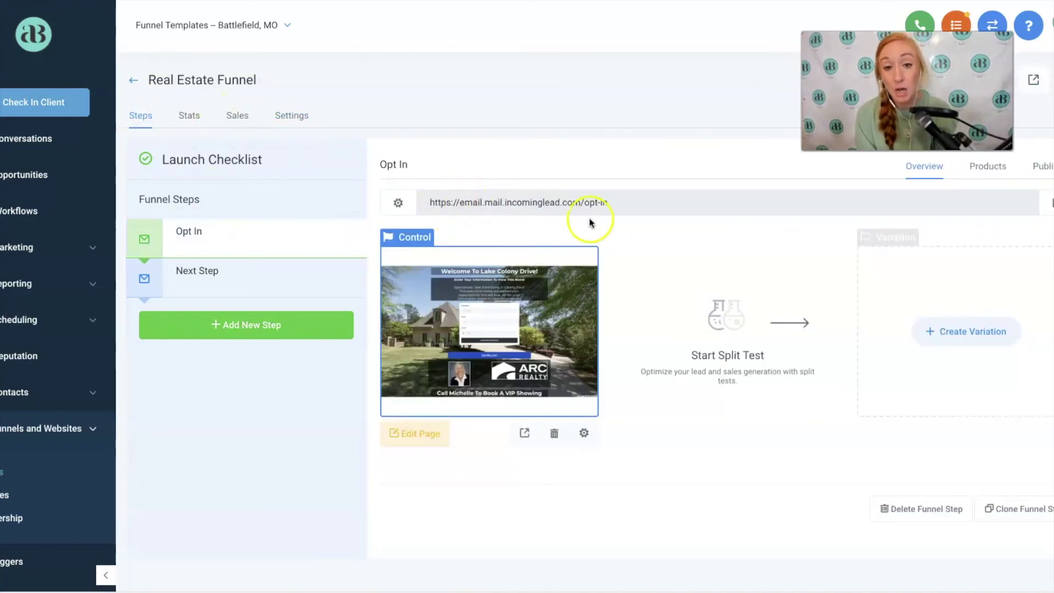
{"action": "left_click_drag", "start_coordinate": [621, 207], "coordinate": [482, 189]}
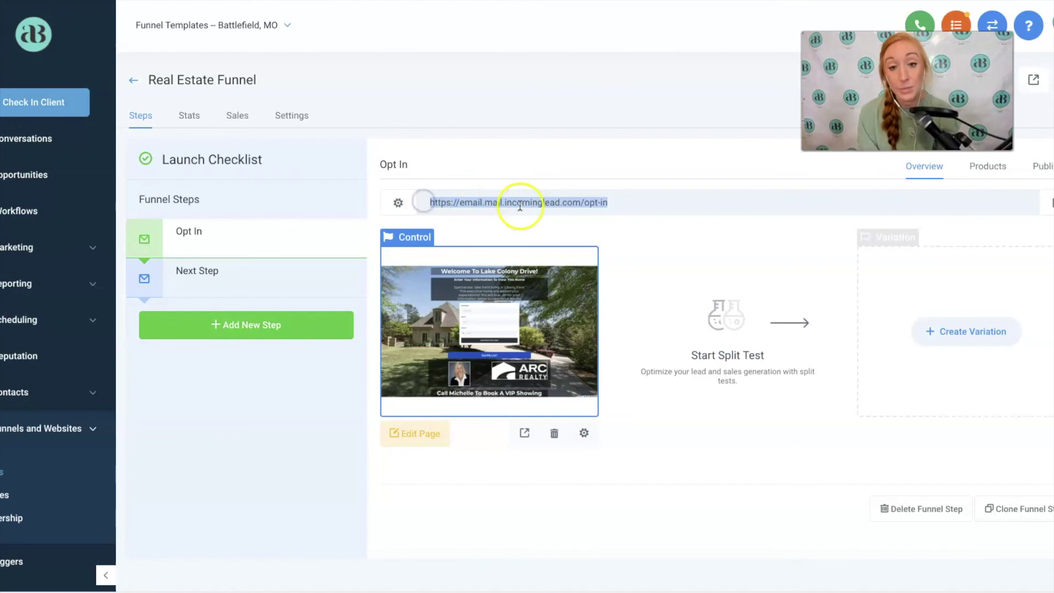